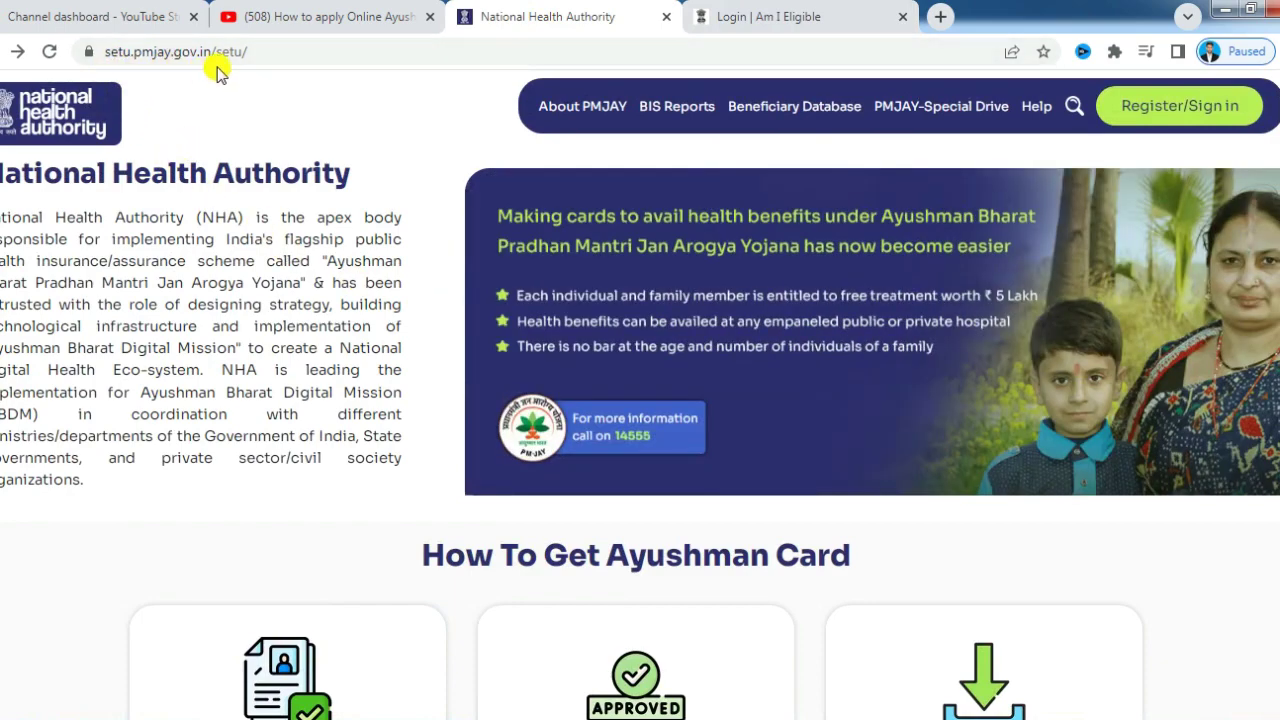
Open the self-registration form for registering and searching beneficiaries under How To Get Ayushman Card.
scroll(380, 365, "down", 2)
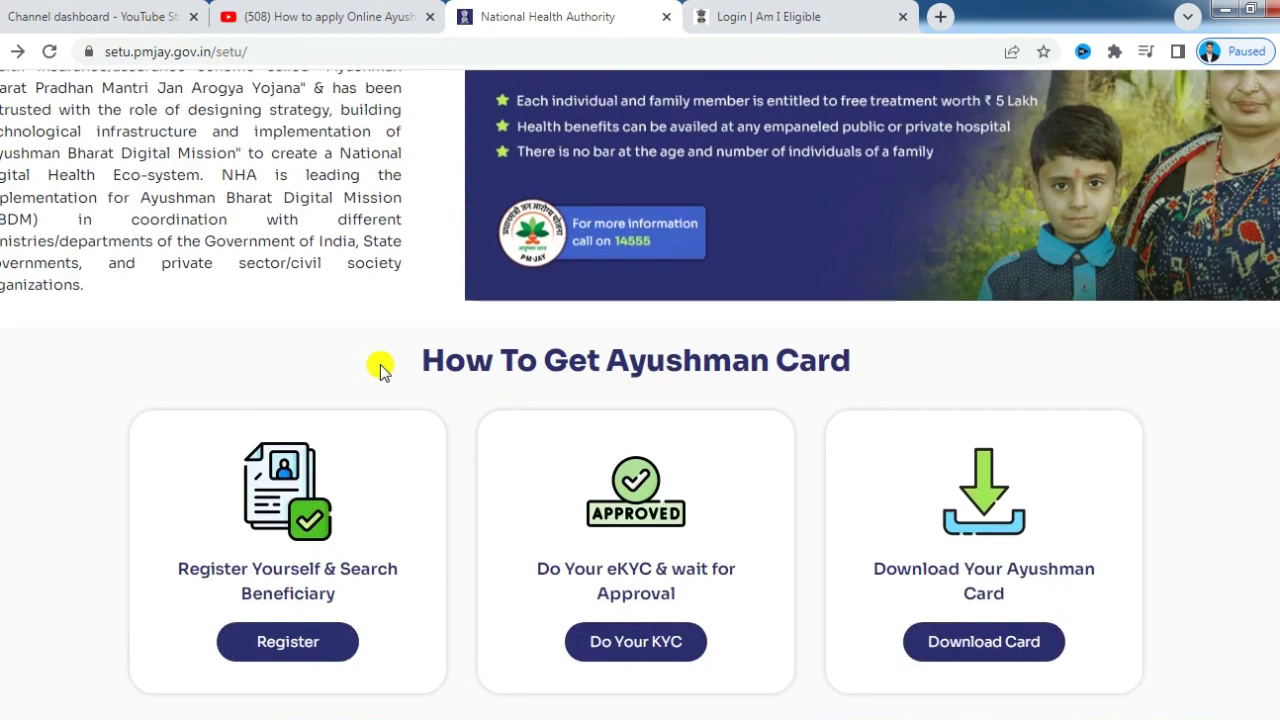
scroll(380, 365, "up", 1)
scroll(405, 380, "down", 2)
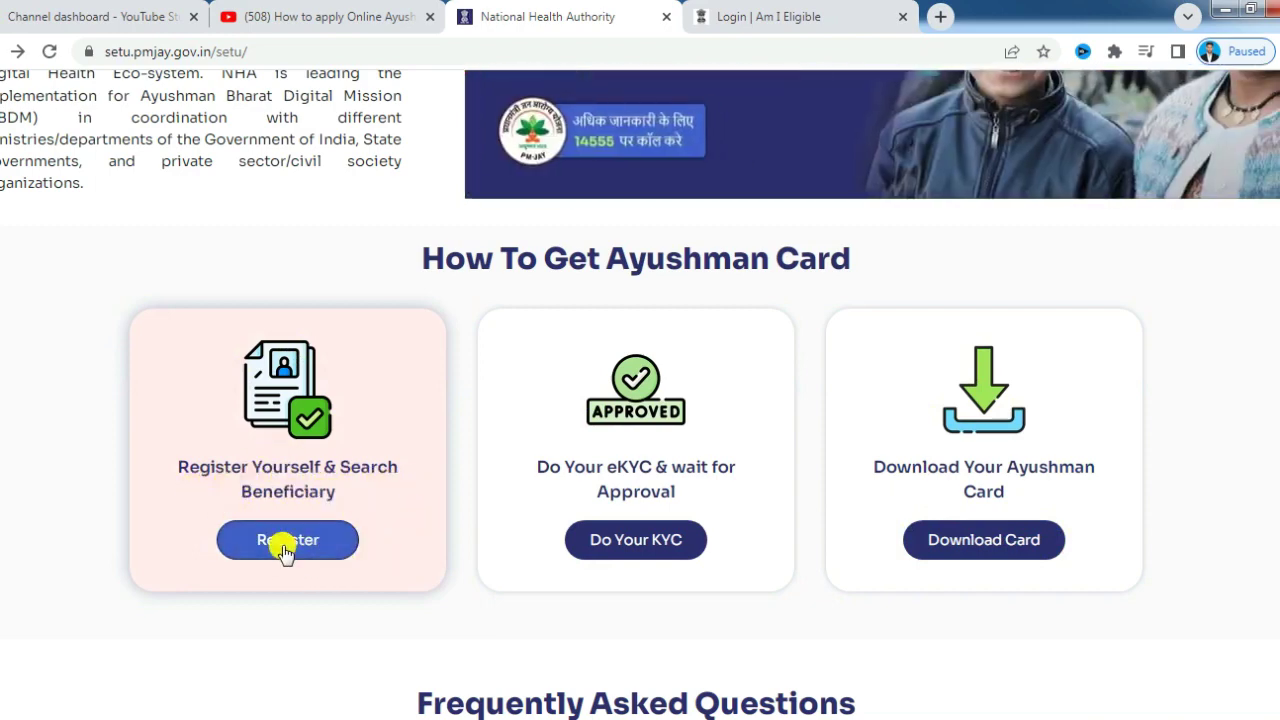
left_click(284, 548)
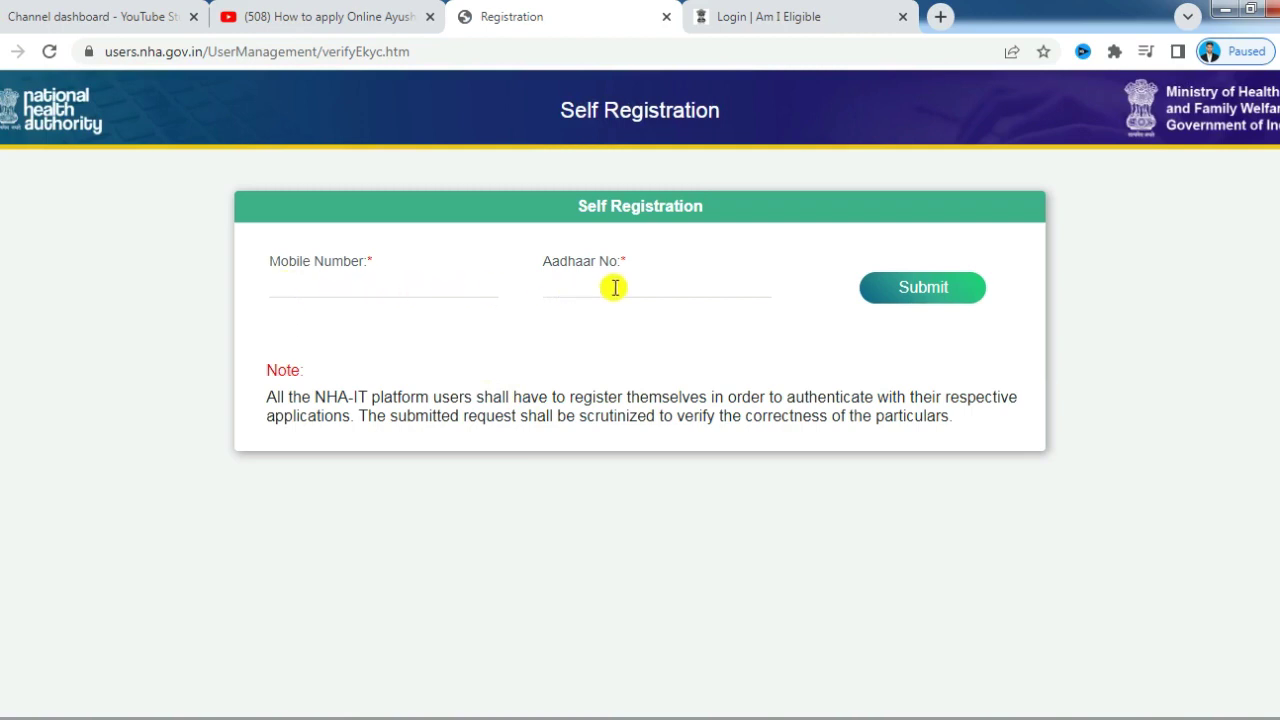
Submit the mobile number and Aadhaar number for self registration, and validate the Aadhaar OTP.
left_click(915, 291)
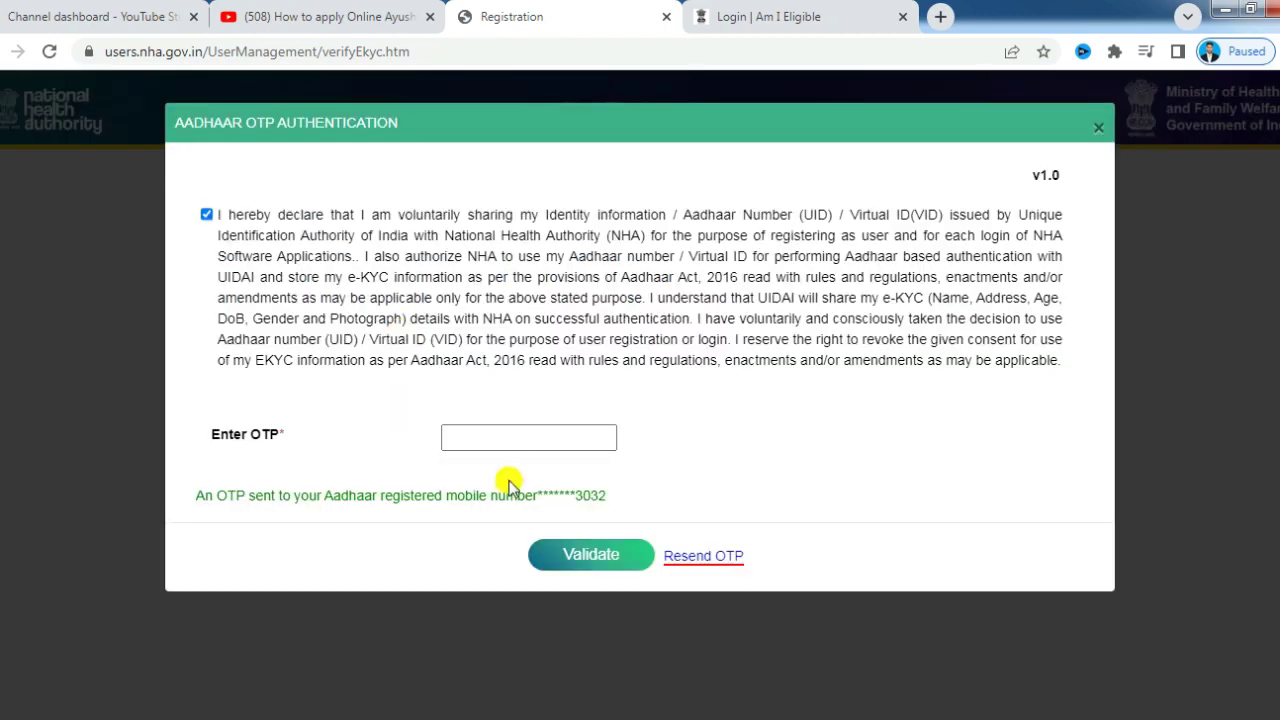
left_click(469, 447)
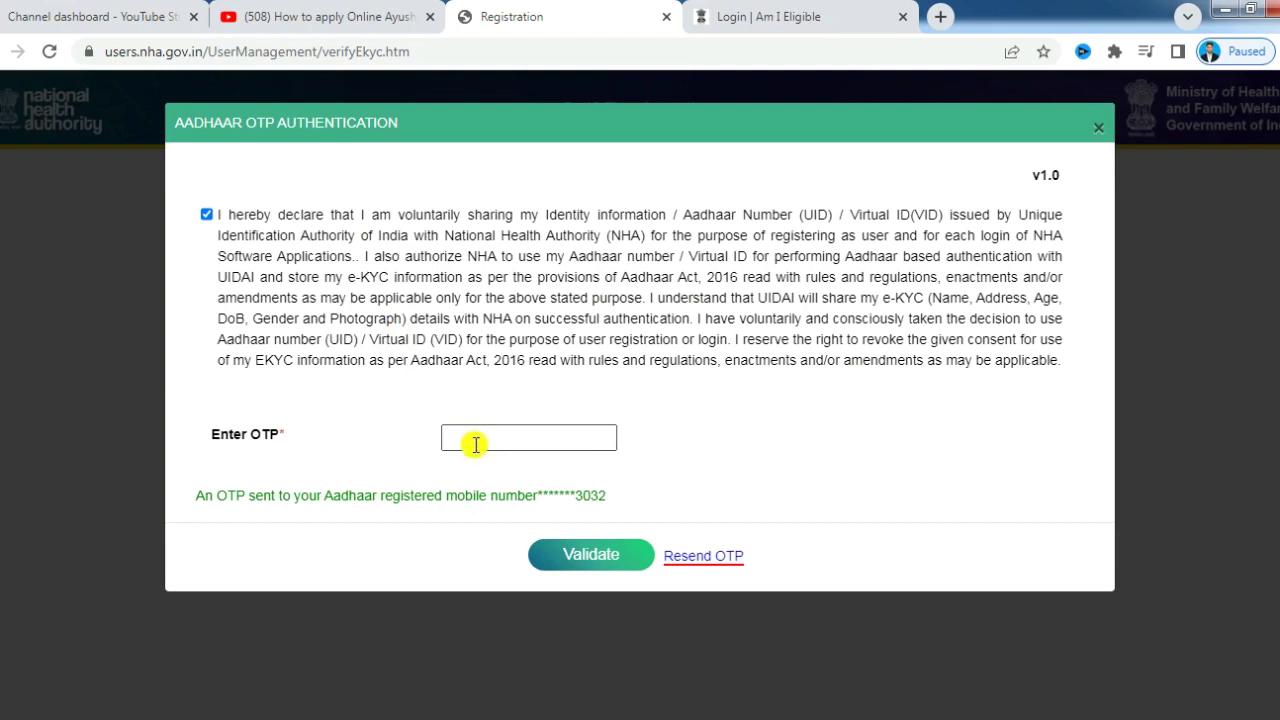
left_click(581, 558)
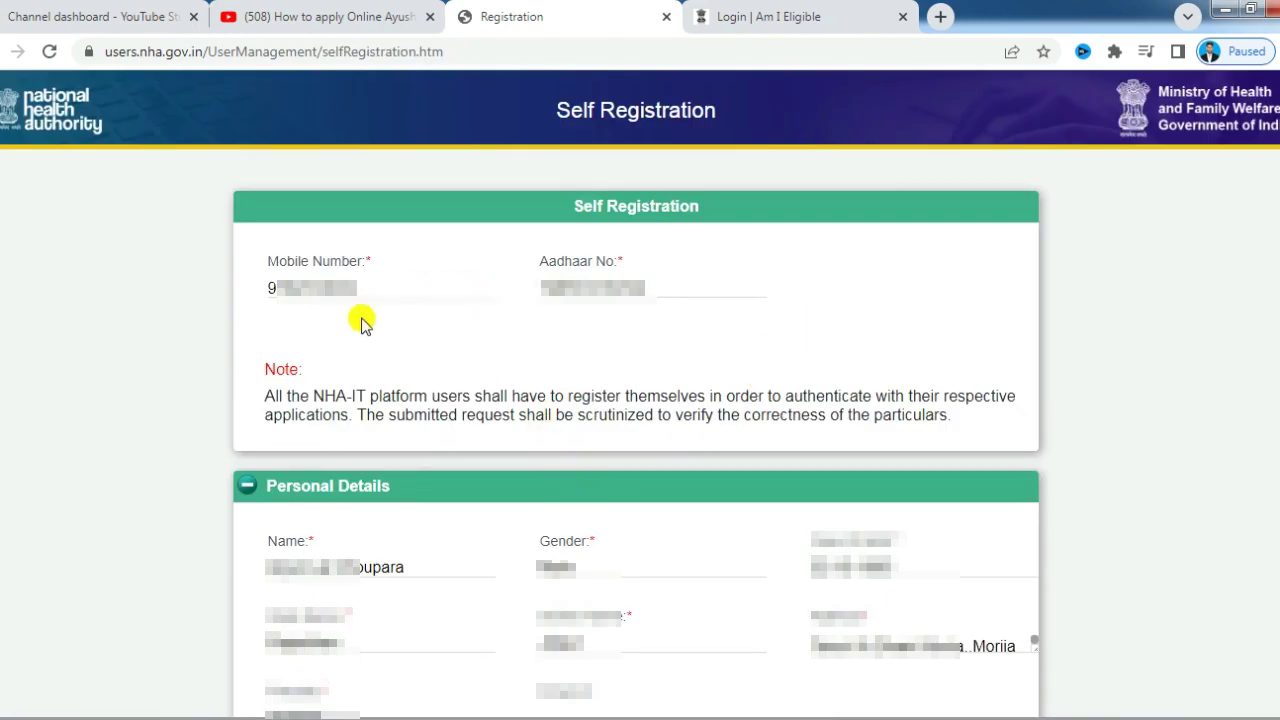
Mark the communication address as the same as the Aadhaar address in the registration form.
scroll(658, 393, "down", 8)
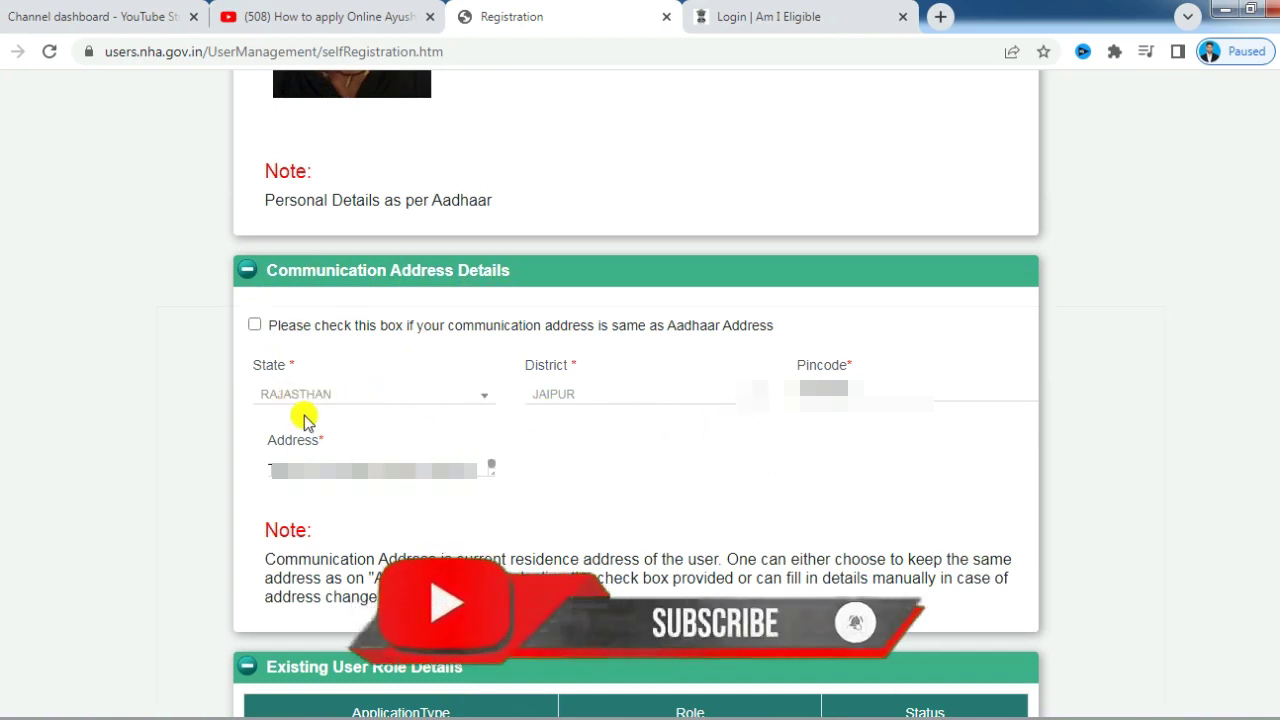
left_click(253, 326)
scroll(377, 408, "down", 2)
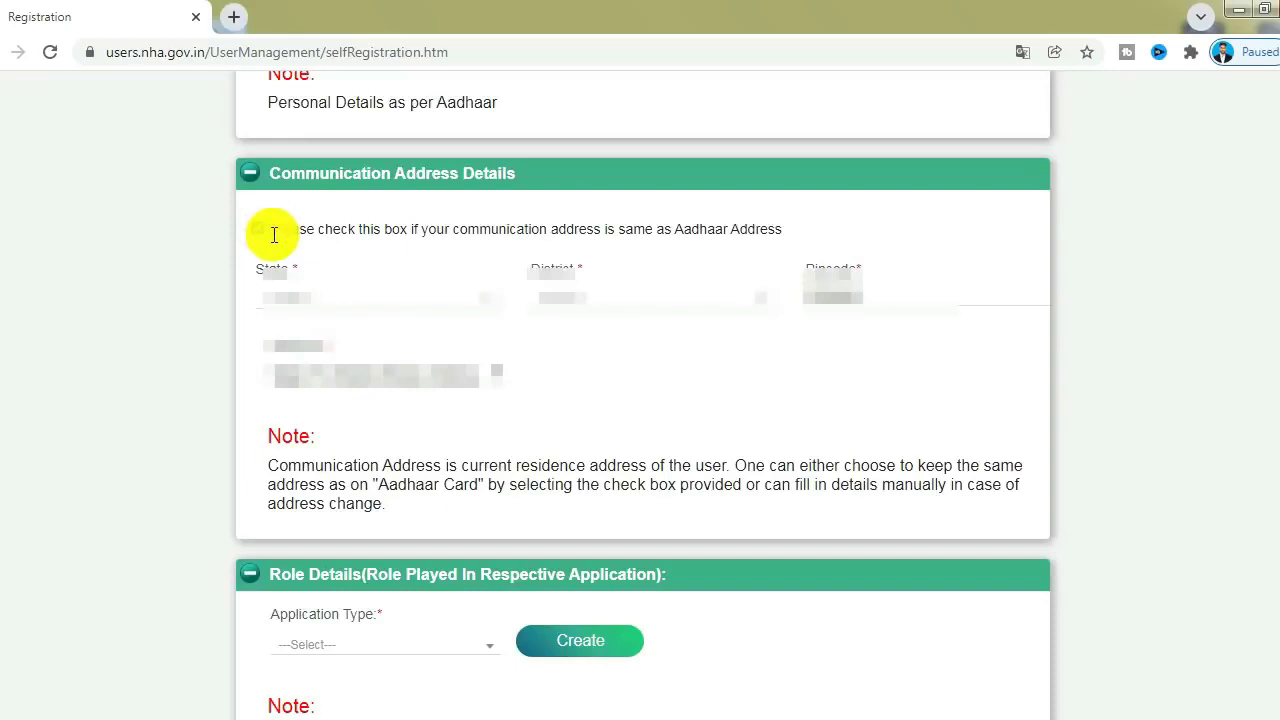
left_click(258, 229)
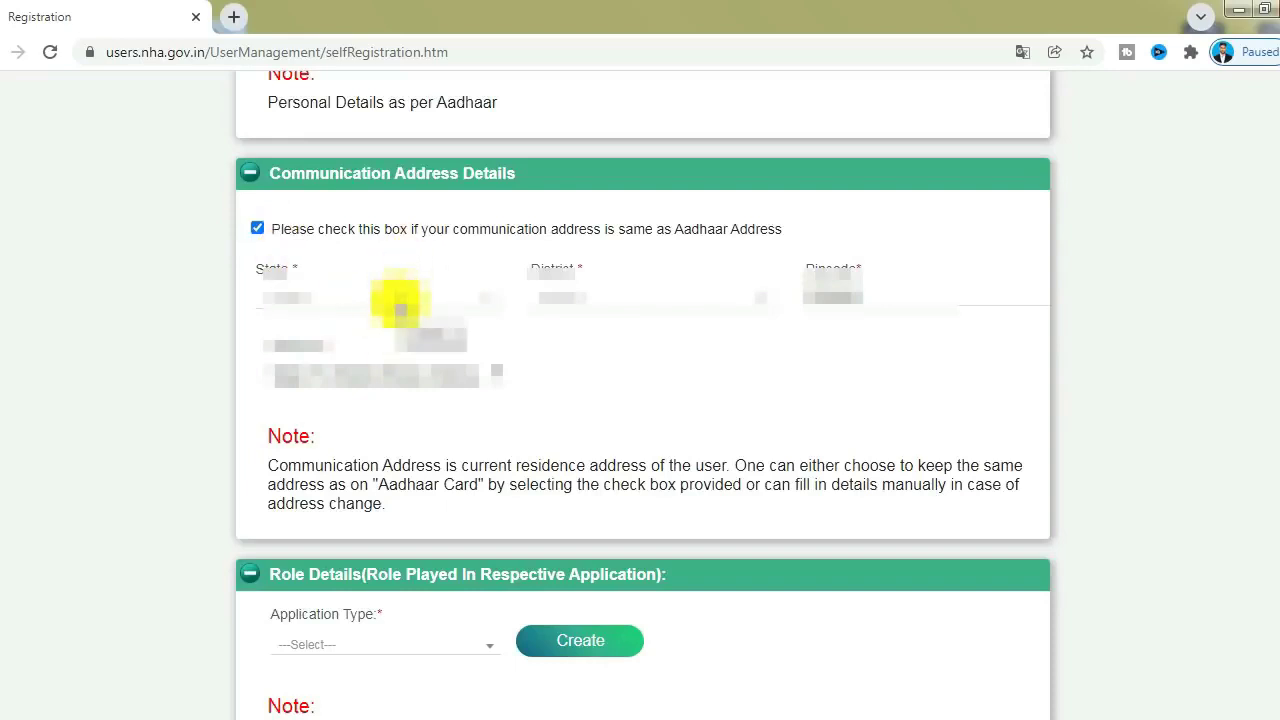
left_click(400, 300)
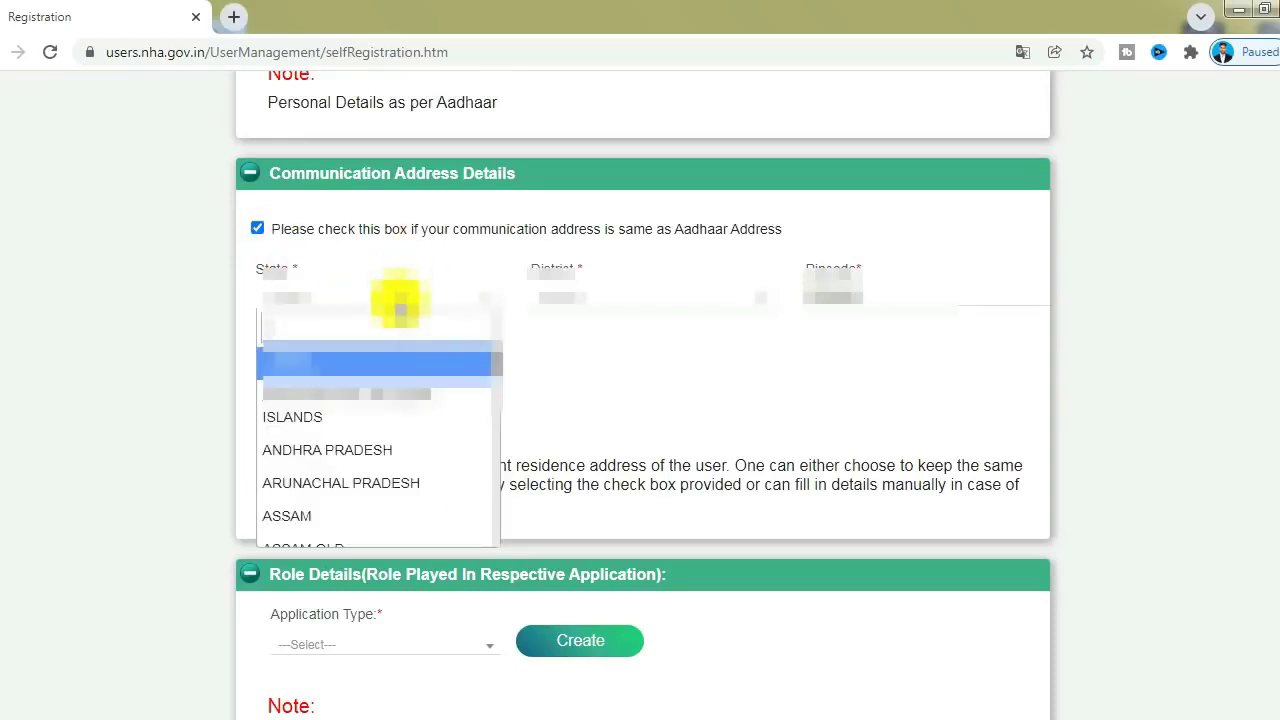
key("Down")
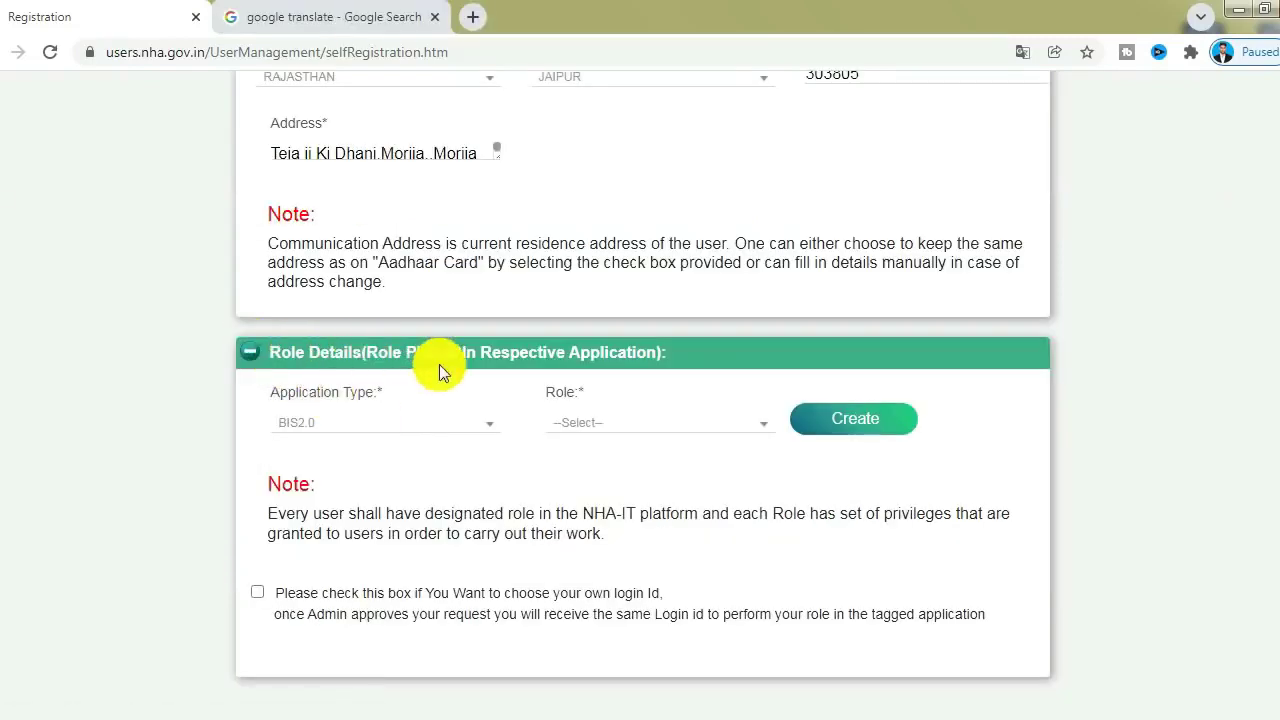
Set the application type to BIS2.0 and the role to SELF USER in the role details.
left_click(457, 423)
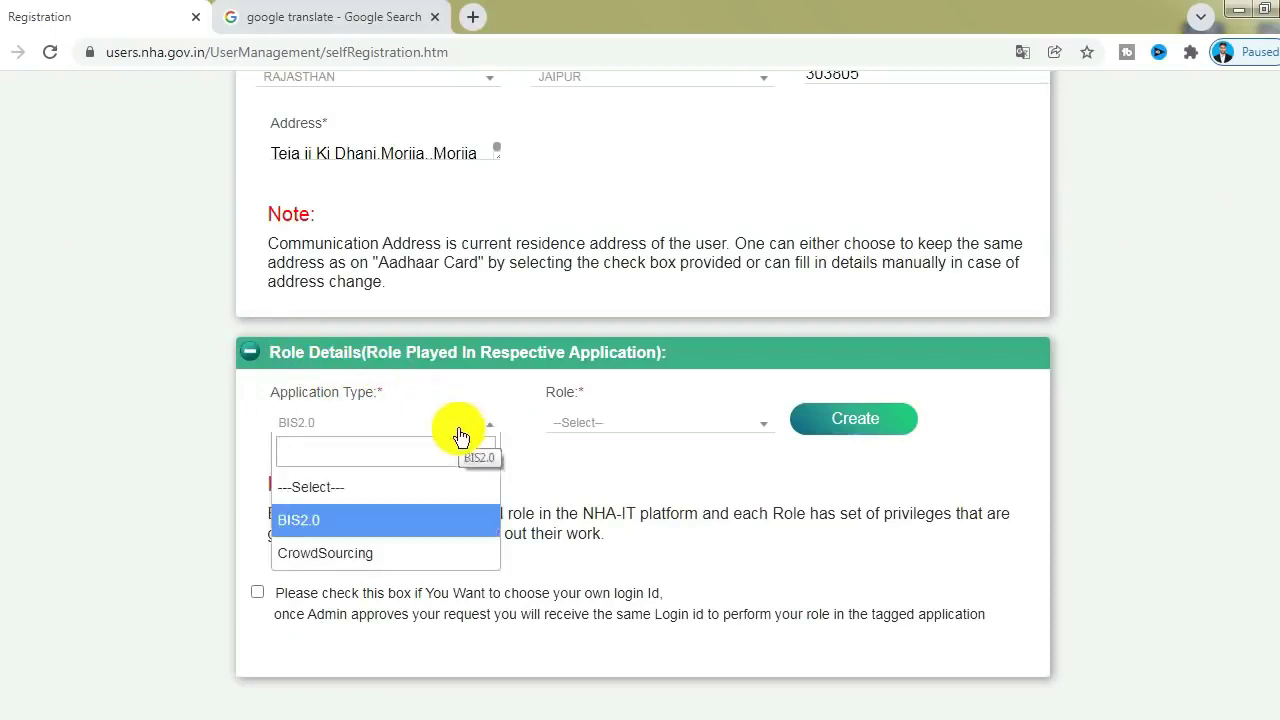
left_click(308, 521)
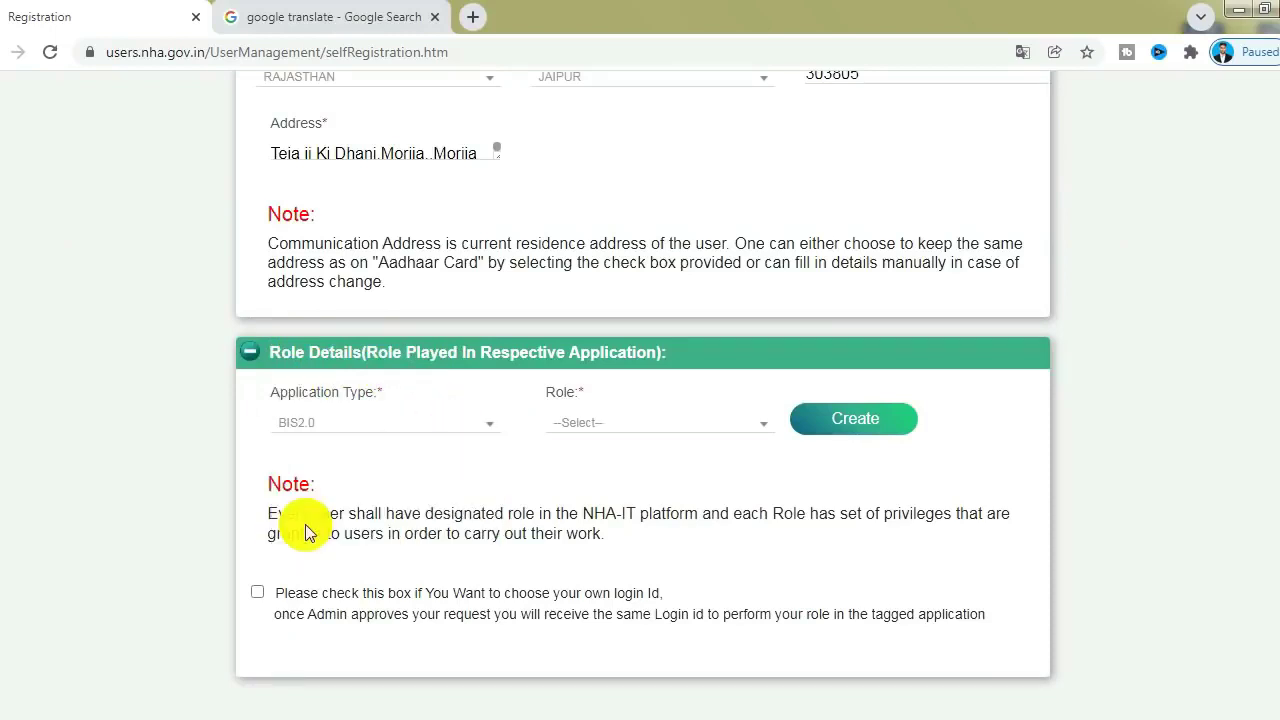
left_click(602, 433)
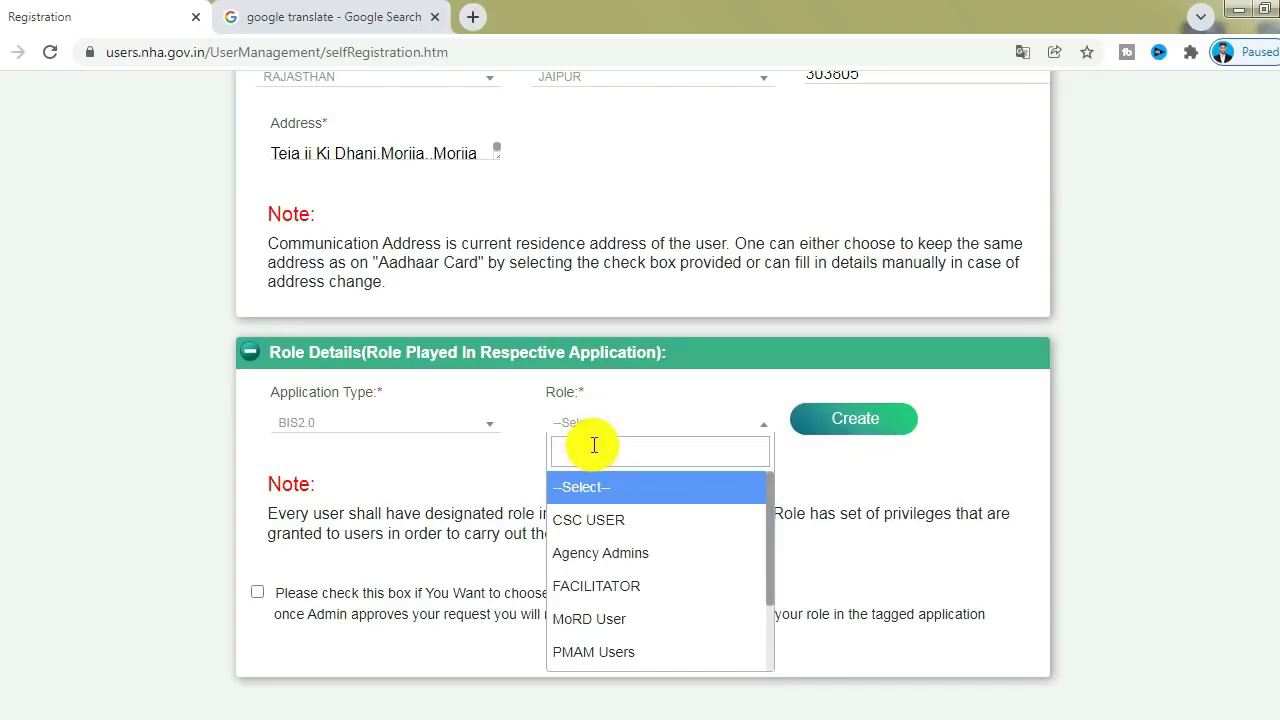
type("s")
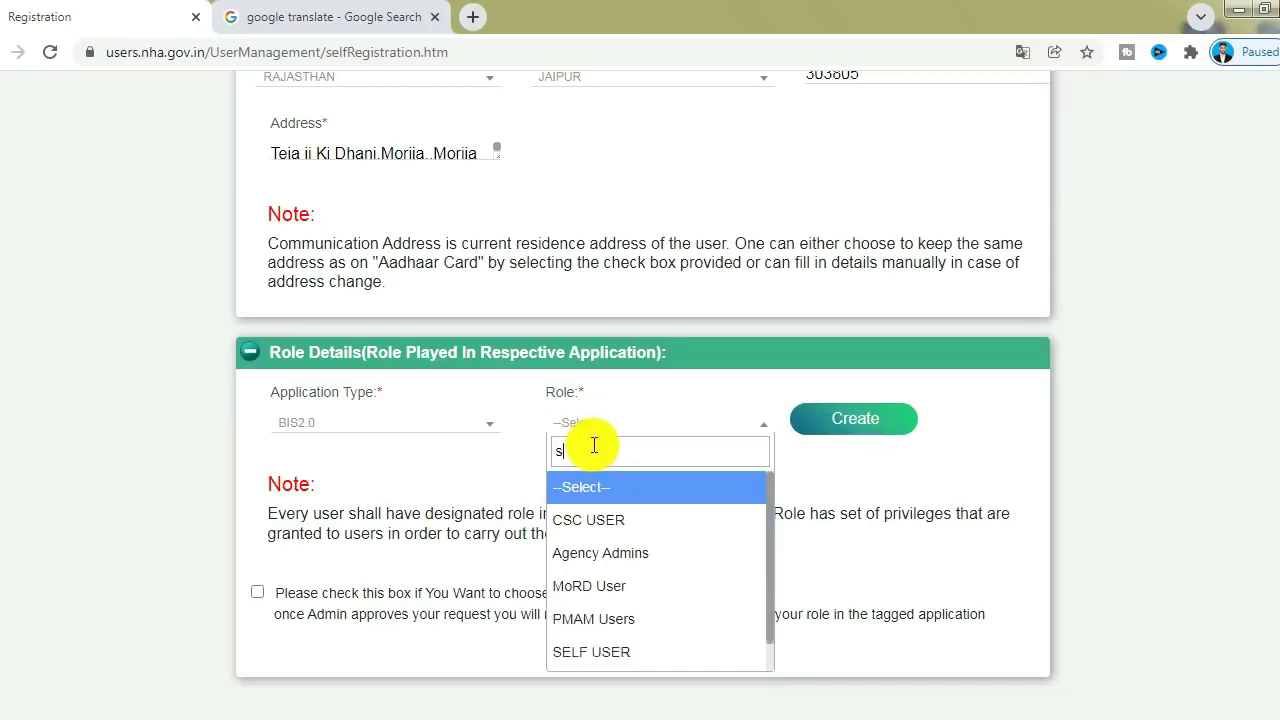
left_click(597, 651)
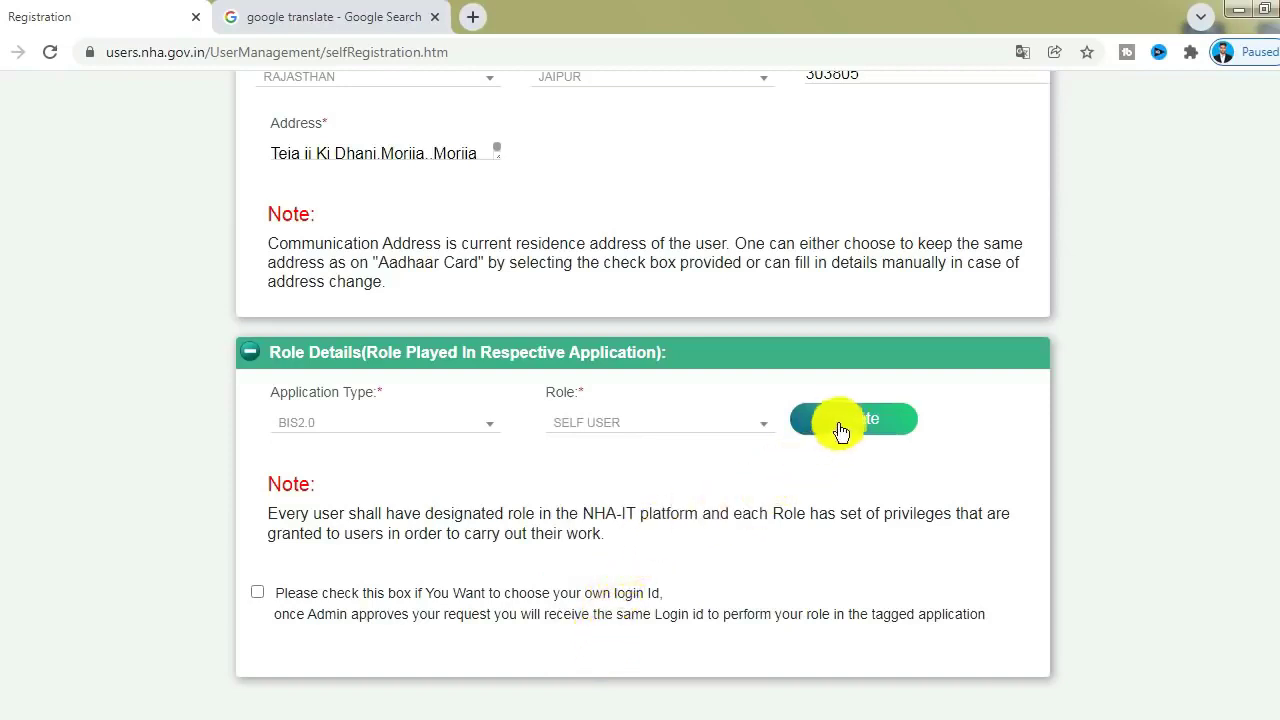
Opt for a self-chosen login ID, enter the login name, and create the user login.
left_click(262, 594)
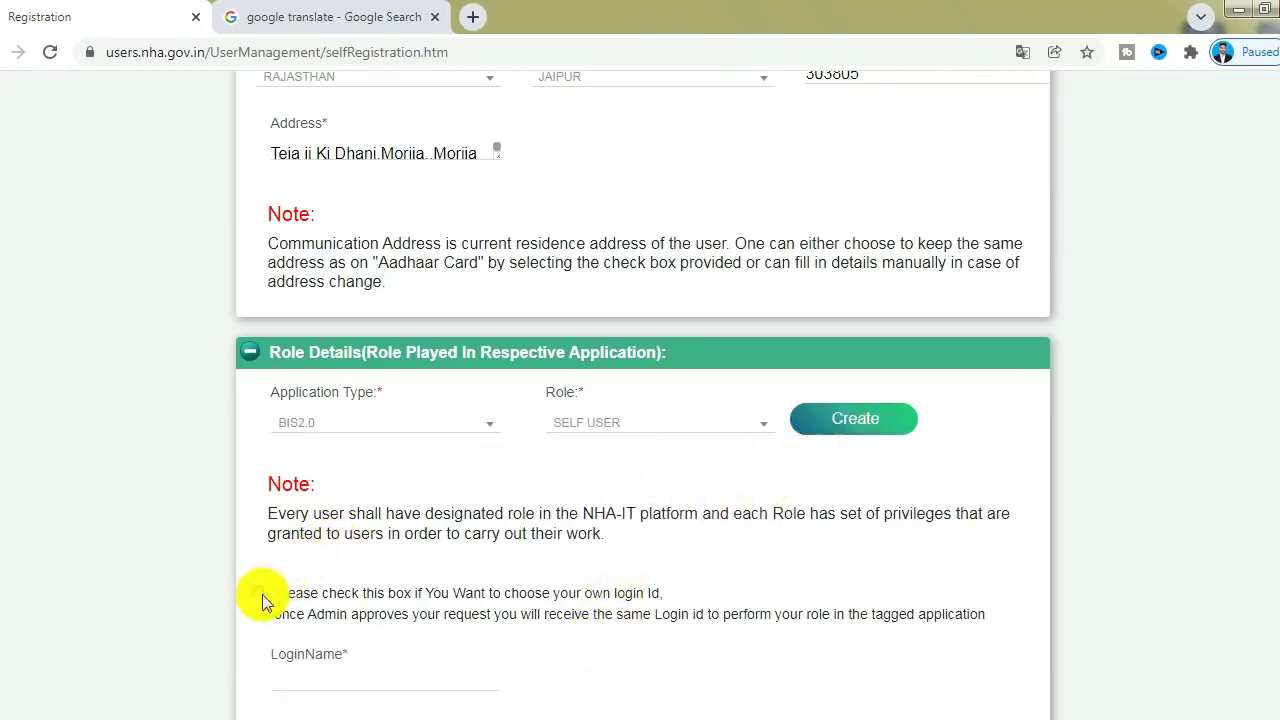
scroll(415, 570, "down", 1)
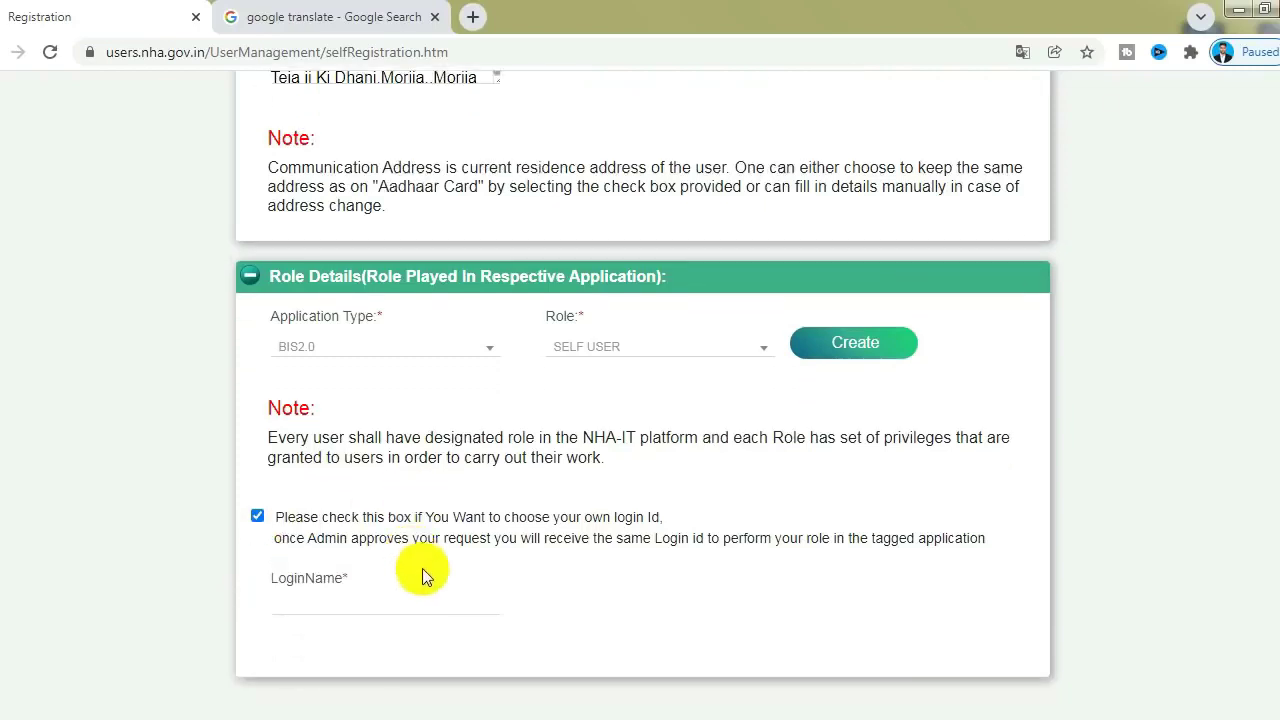
left_click(285, 597)
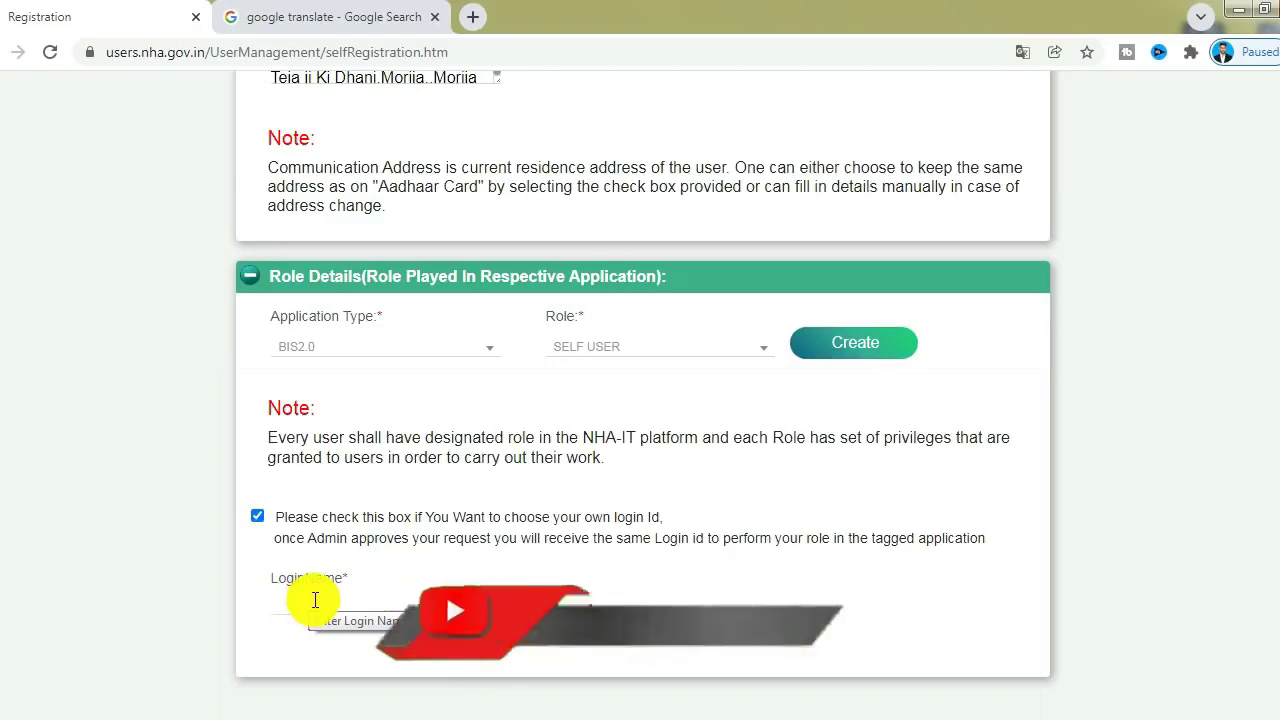
left_click(315, 600)
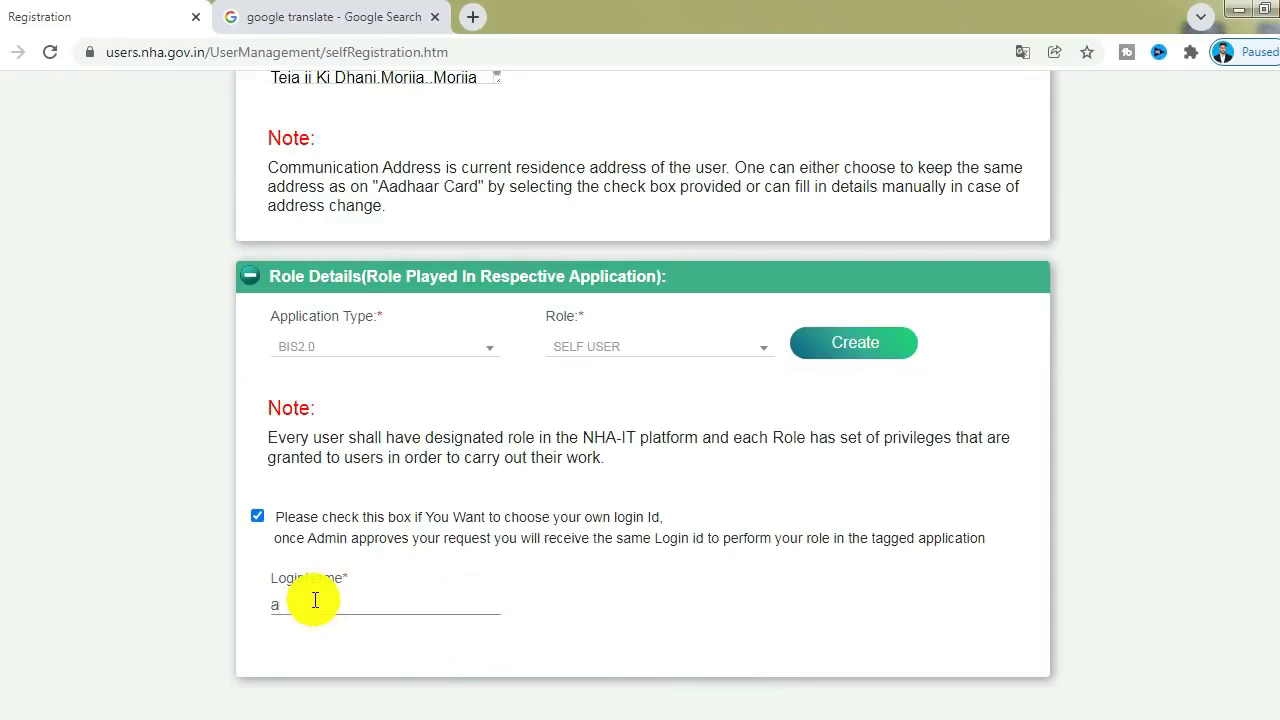
type("arjun")
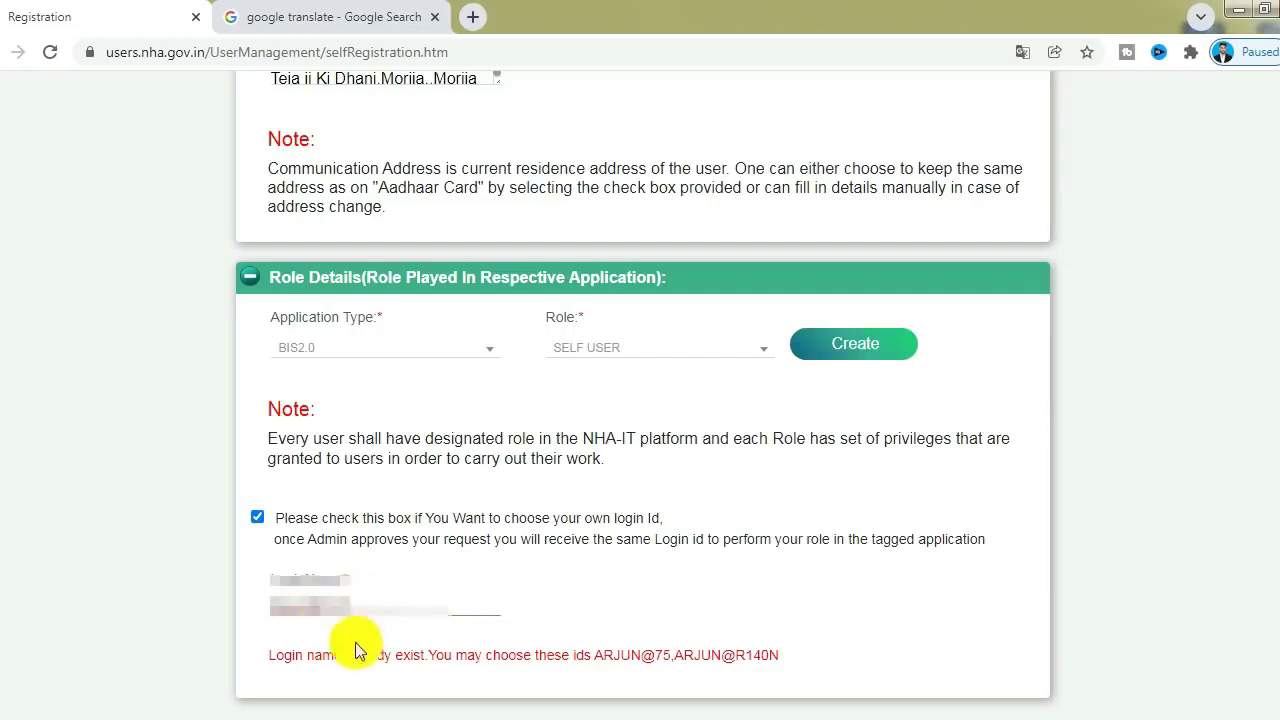
left_click(870, 350)
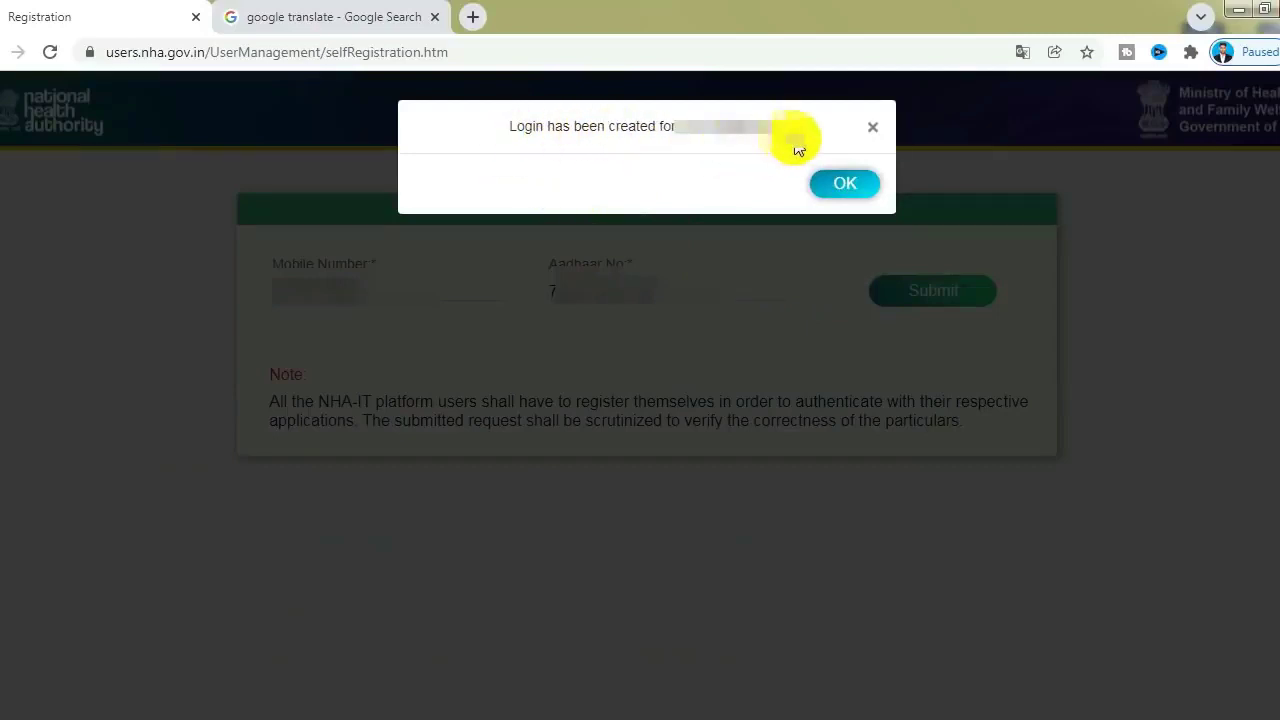
left_click(845, 190)
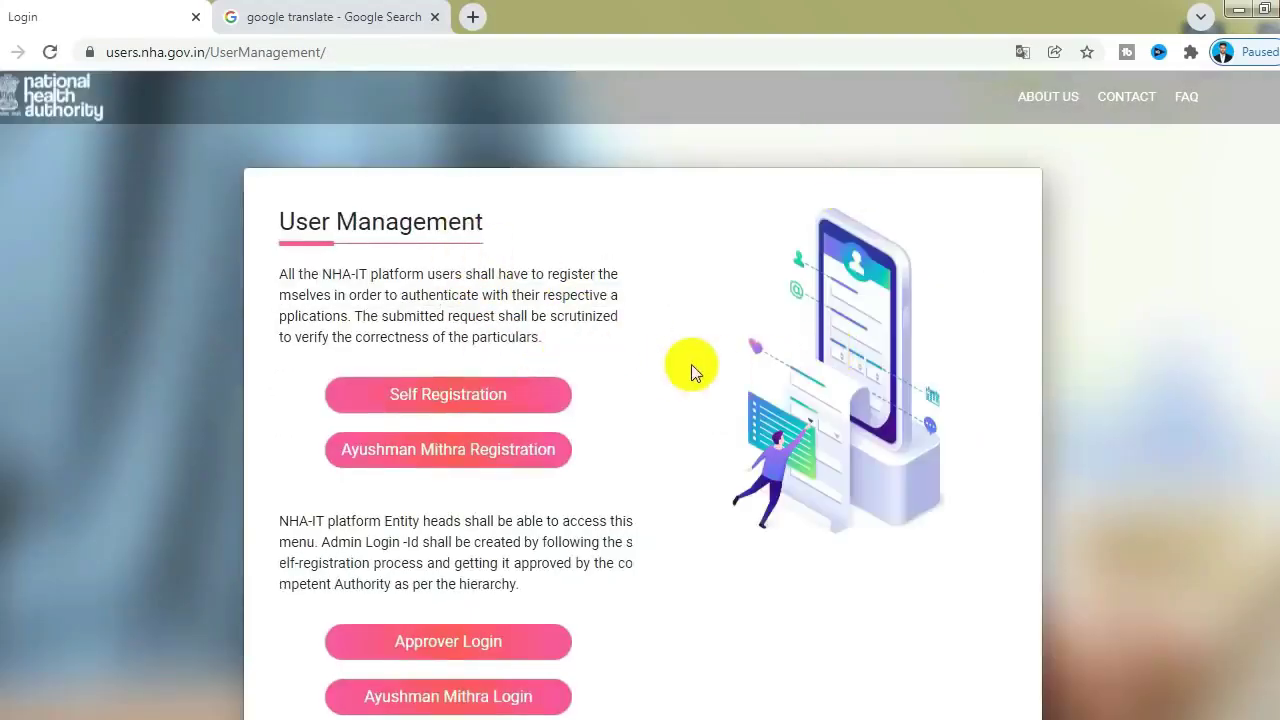
scroll(692, 364, "down", 1)
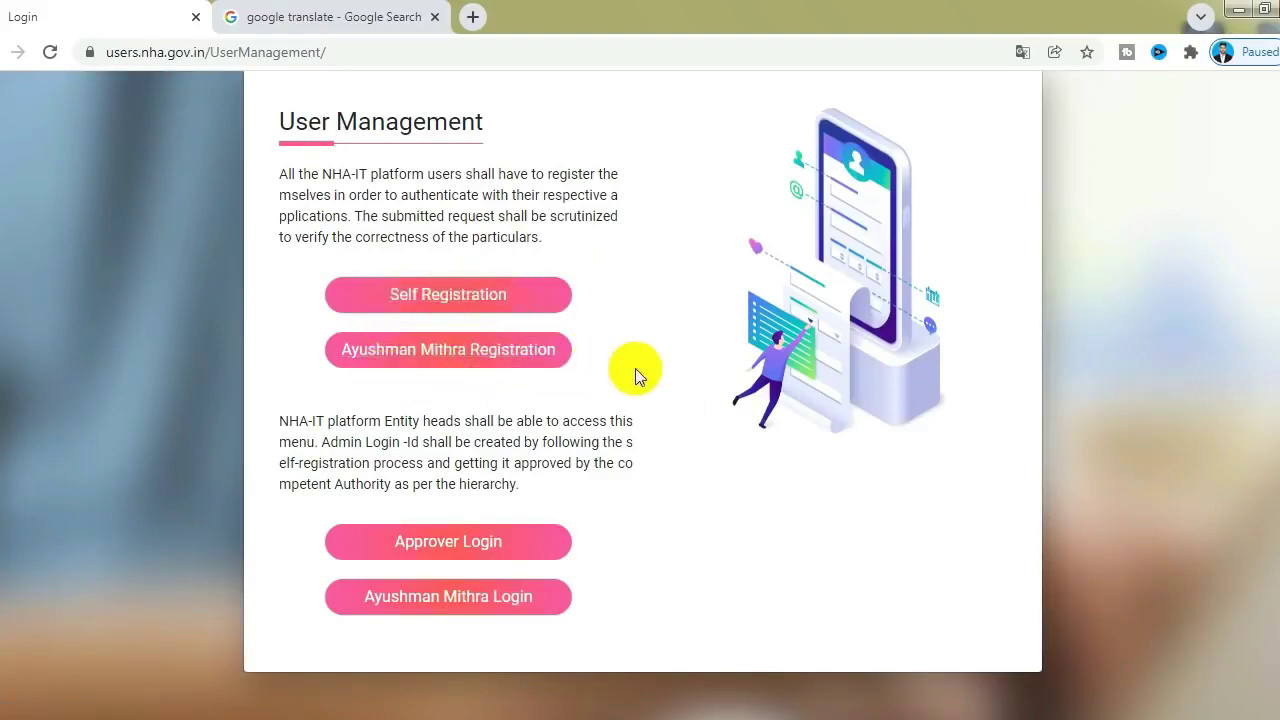
scroll(636, 370, "up", 1)
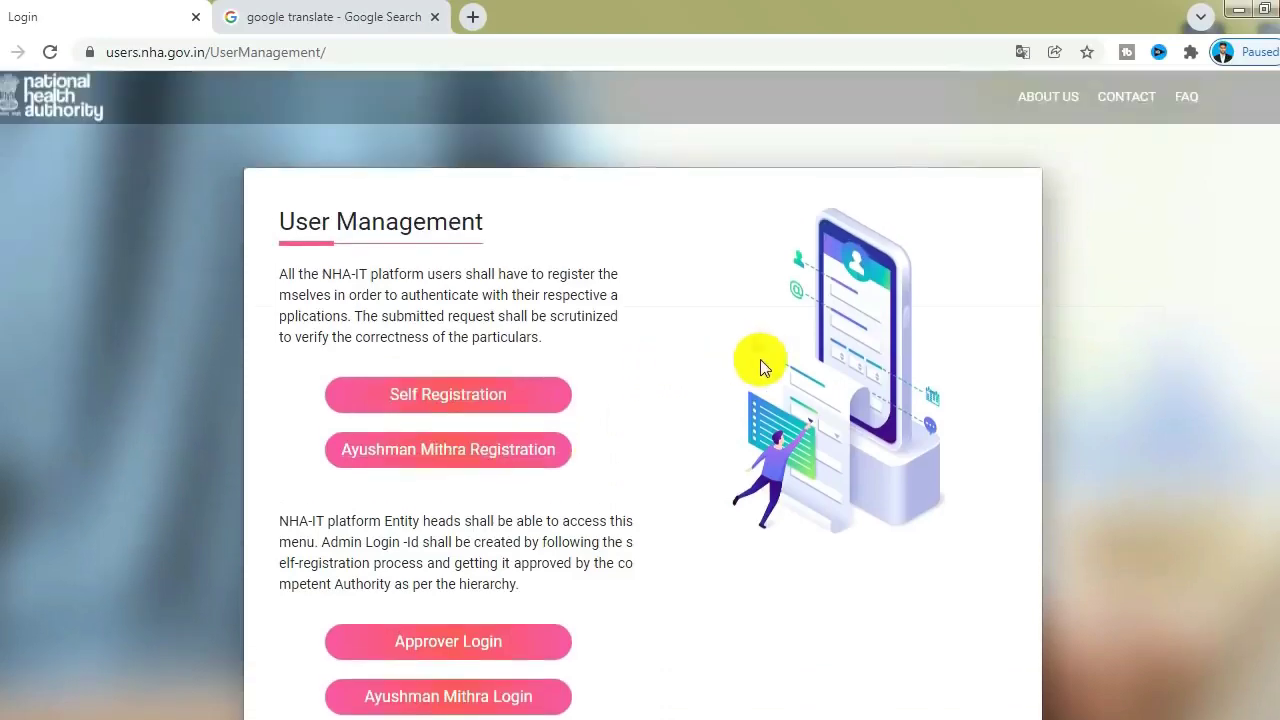
scroll(760, 364, "down", 1)
scroll(762, 364, "up", 1)
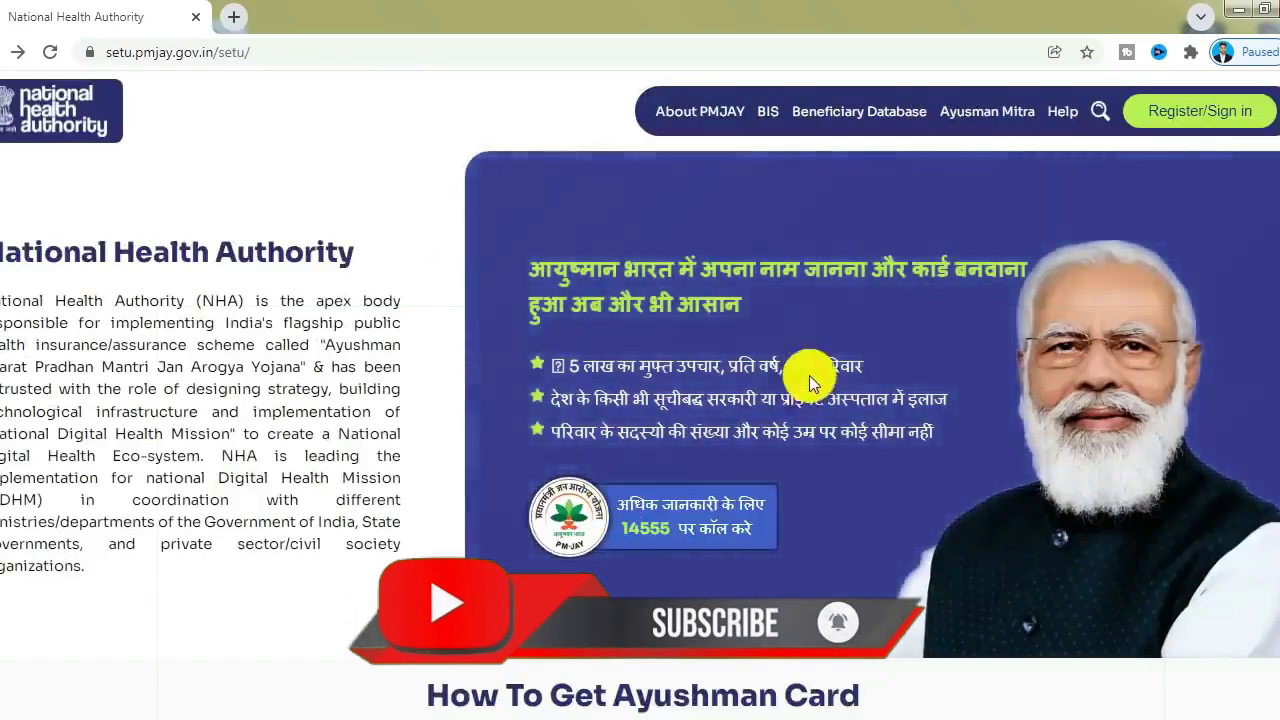
Open the eKYC sign-in page from How To Get Ayushman Card and sign in with the registered mobile number.
scroll(809, 375, "down", 4)
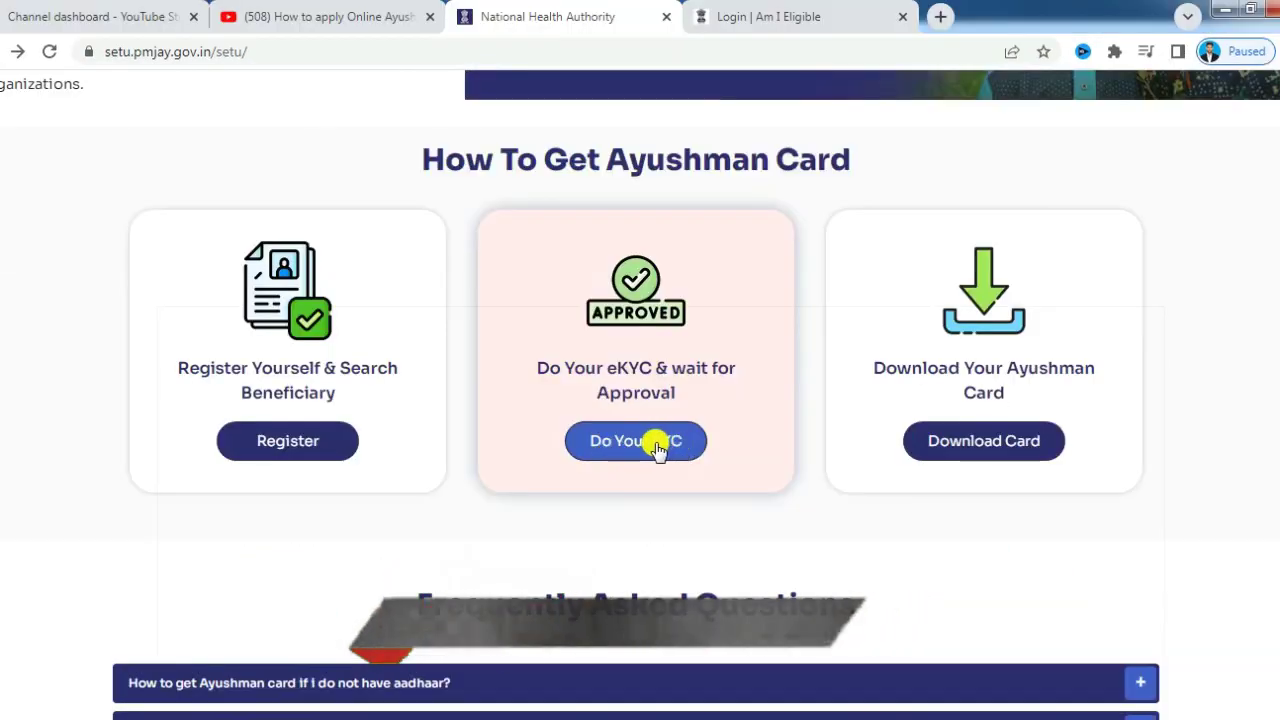
left_click(655, 447)
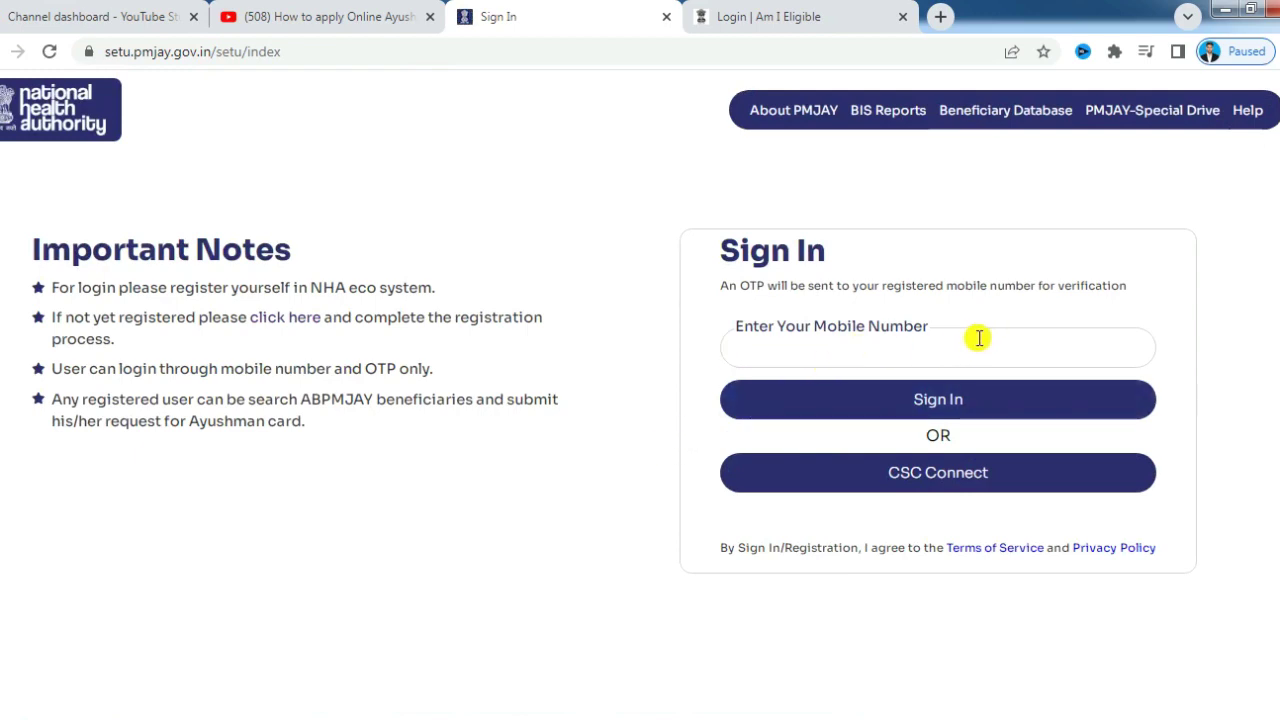
left_click(921, 347)
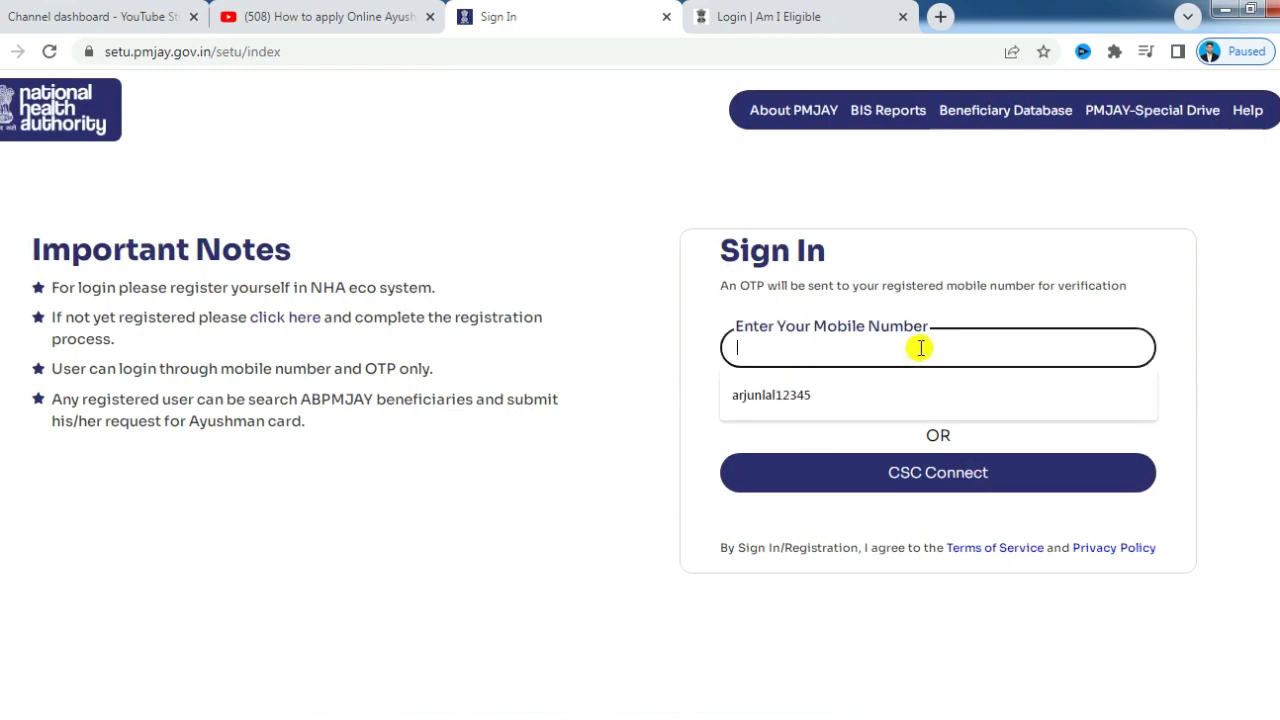
left_click(920, 395)
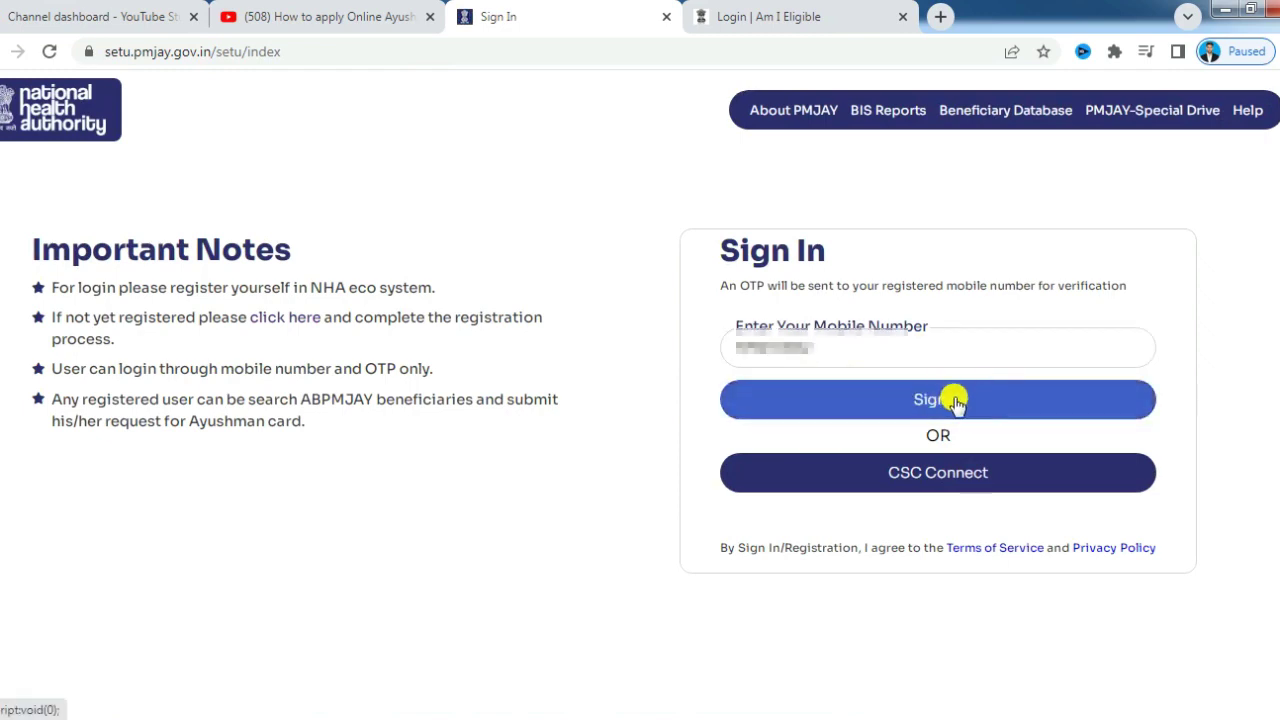
left_click(957, 400)
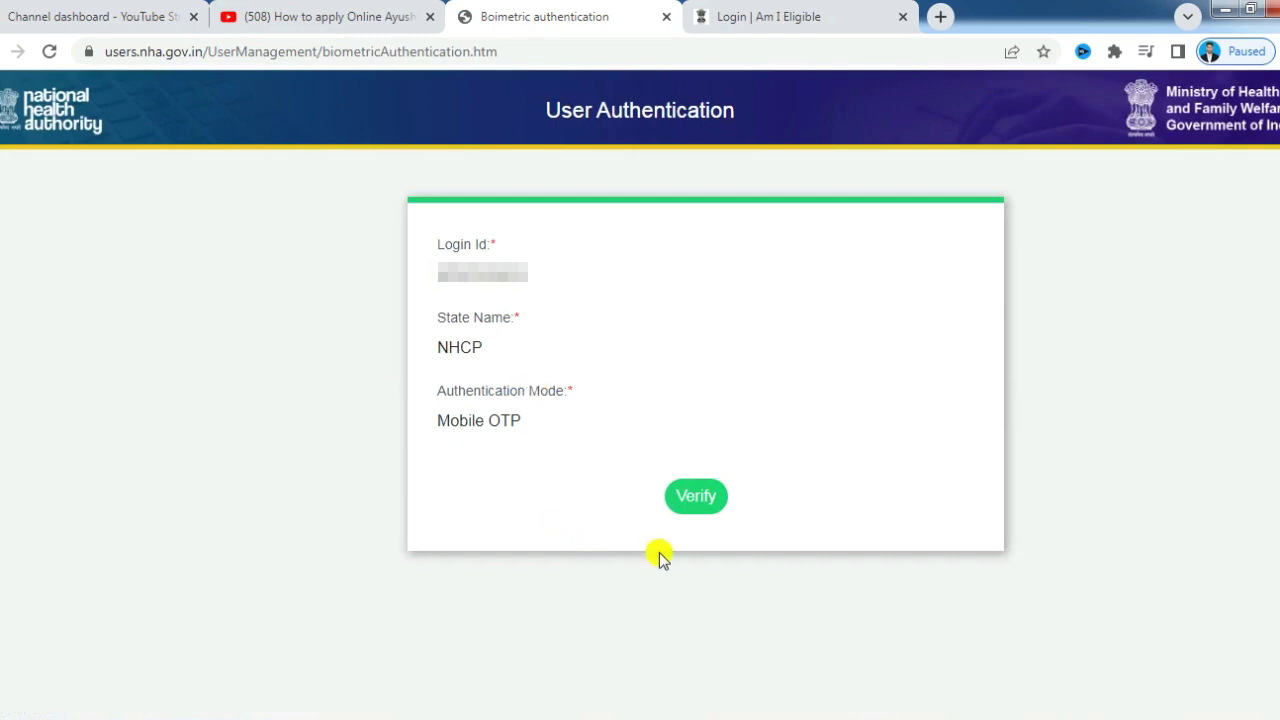
Verify the user authentication request by entering and validating the mobile OTP.
left_click(697, 498)
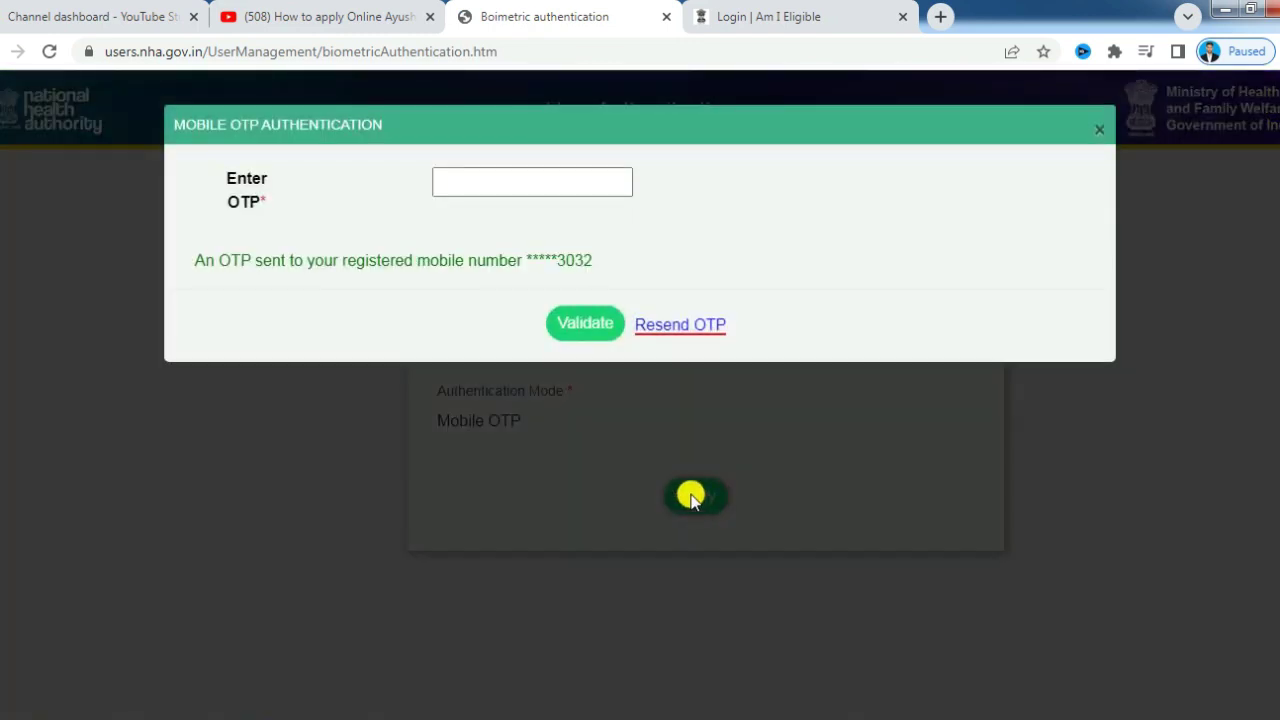
left_click(468, 180)
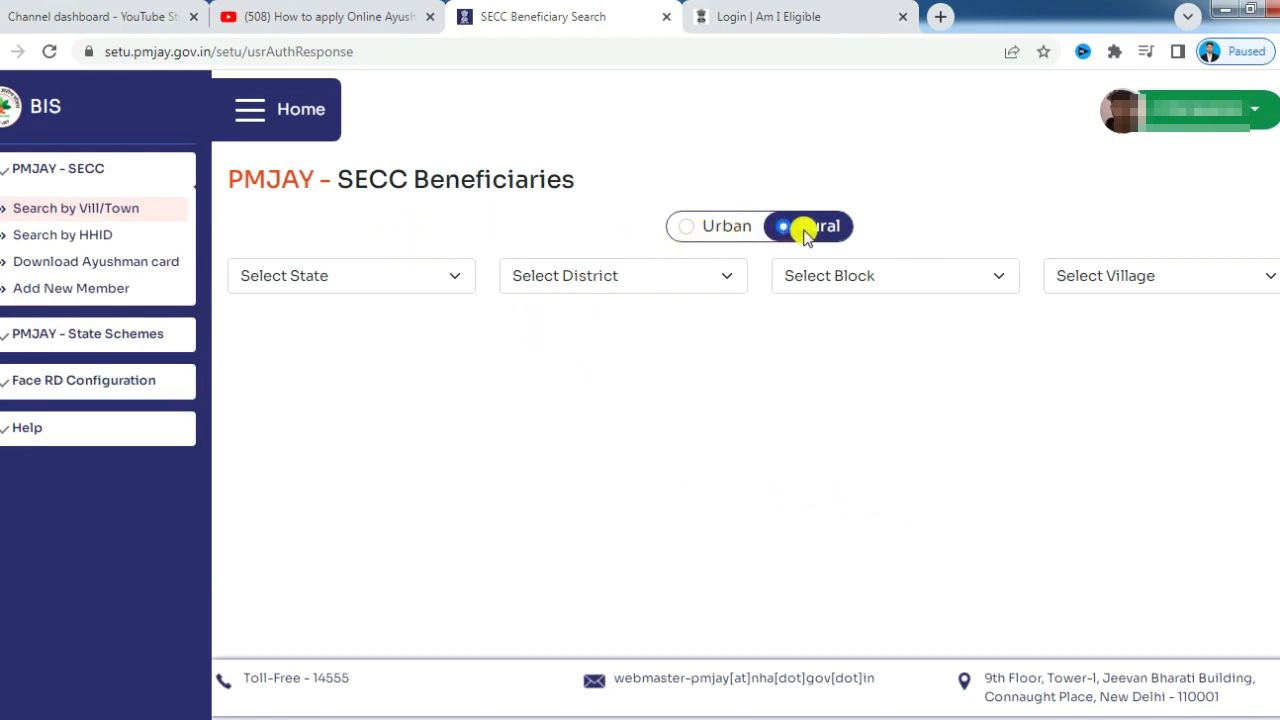
Search urban SECC beneficiaries in state BIHAR, district BEGUSARAI, town Balia NP, ward 0002.
left_click(685, 233)
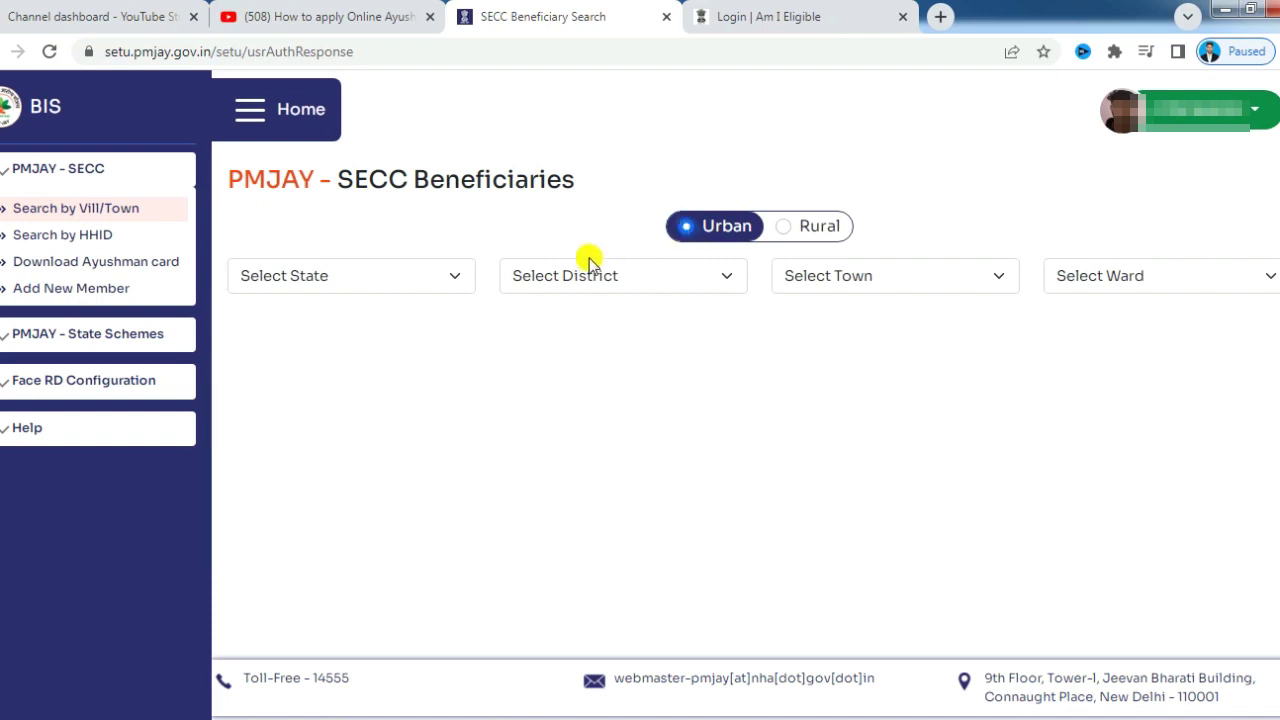
left_click(453, 276)
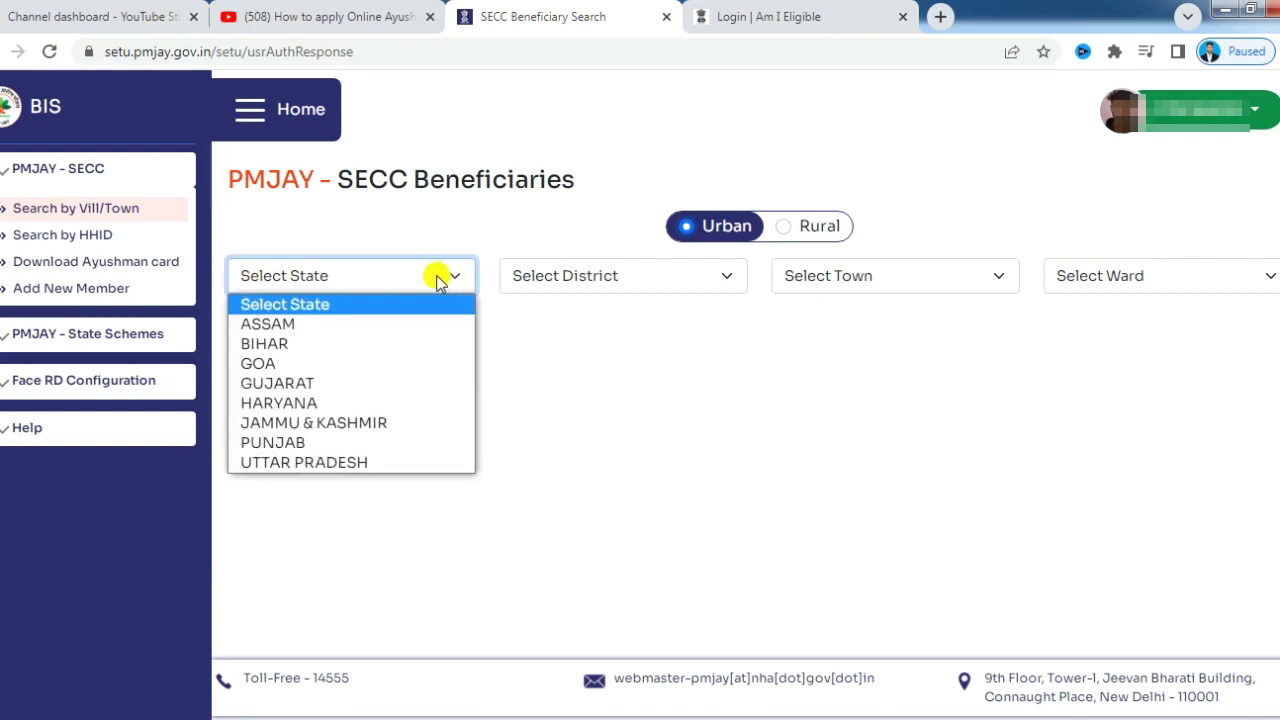
left_click(321, 345)
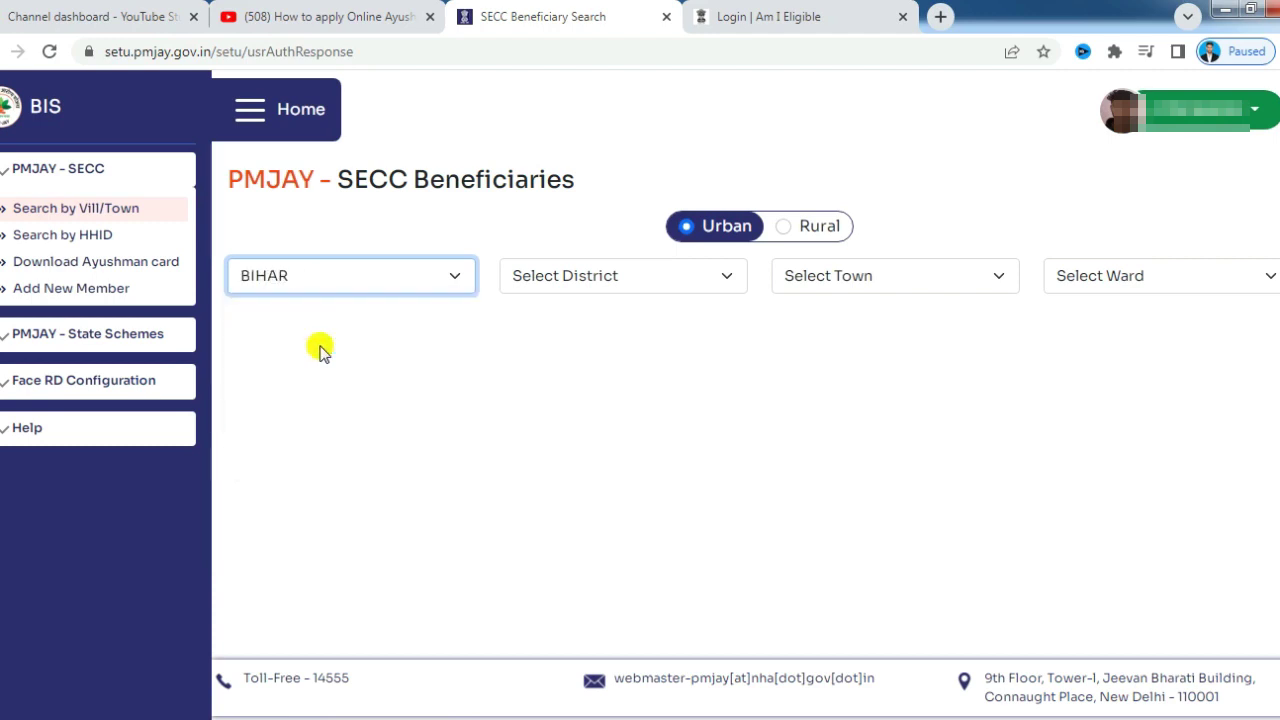
left_click(641, 280)
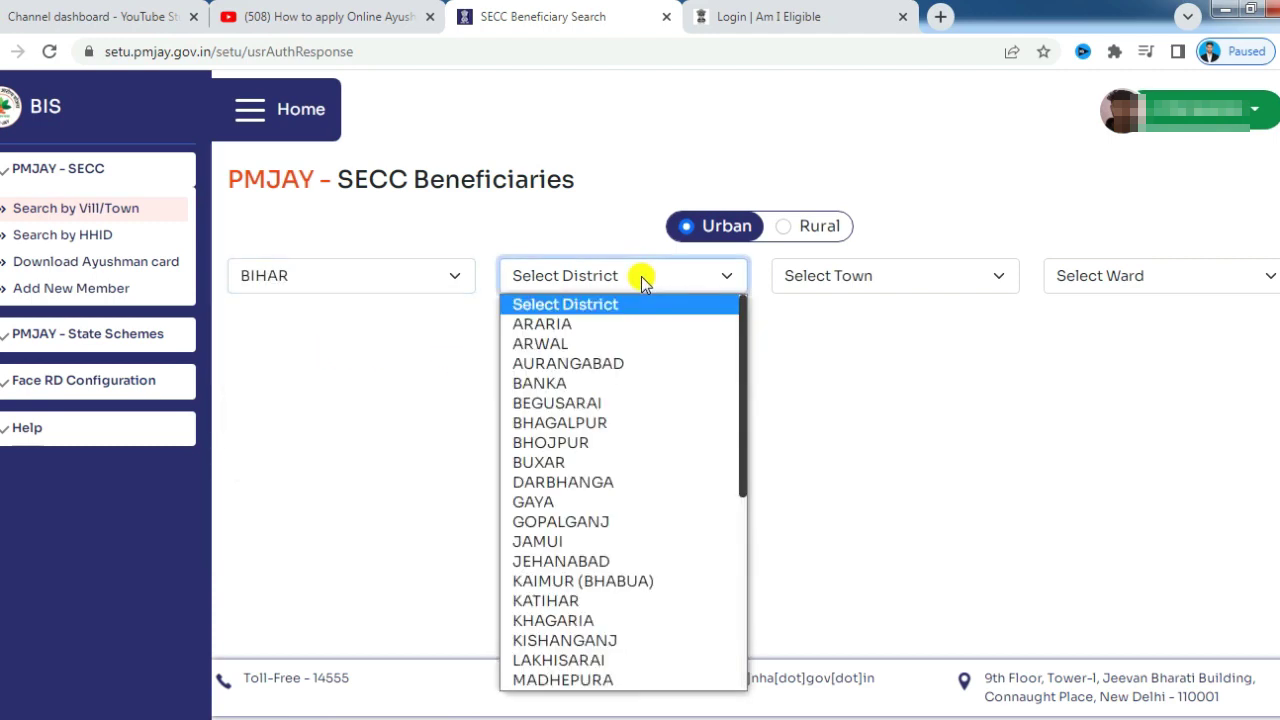
left_click(560, 412)
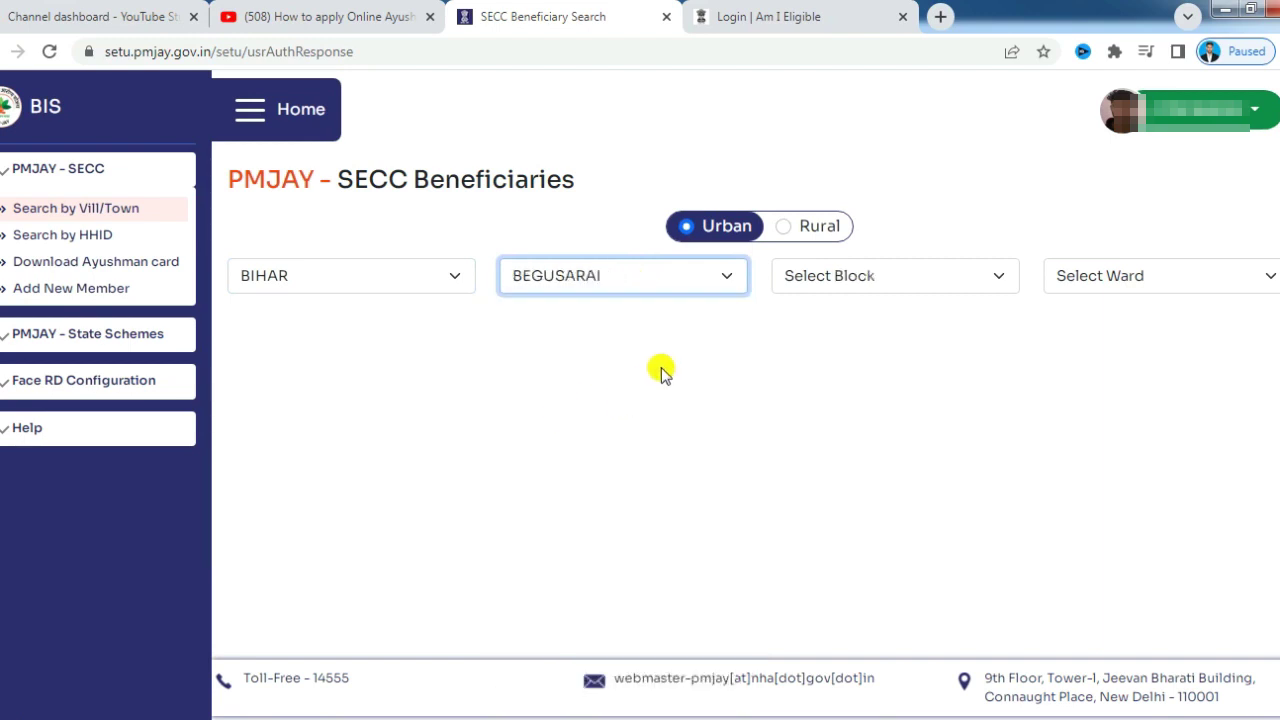
left_click(909, 284)
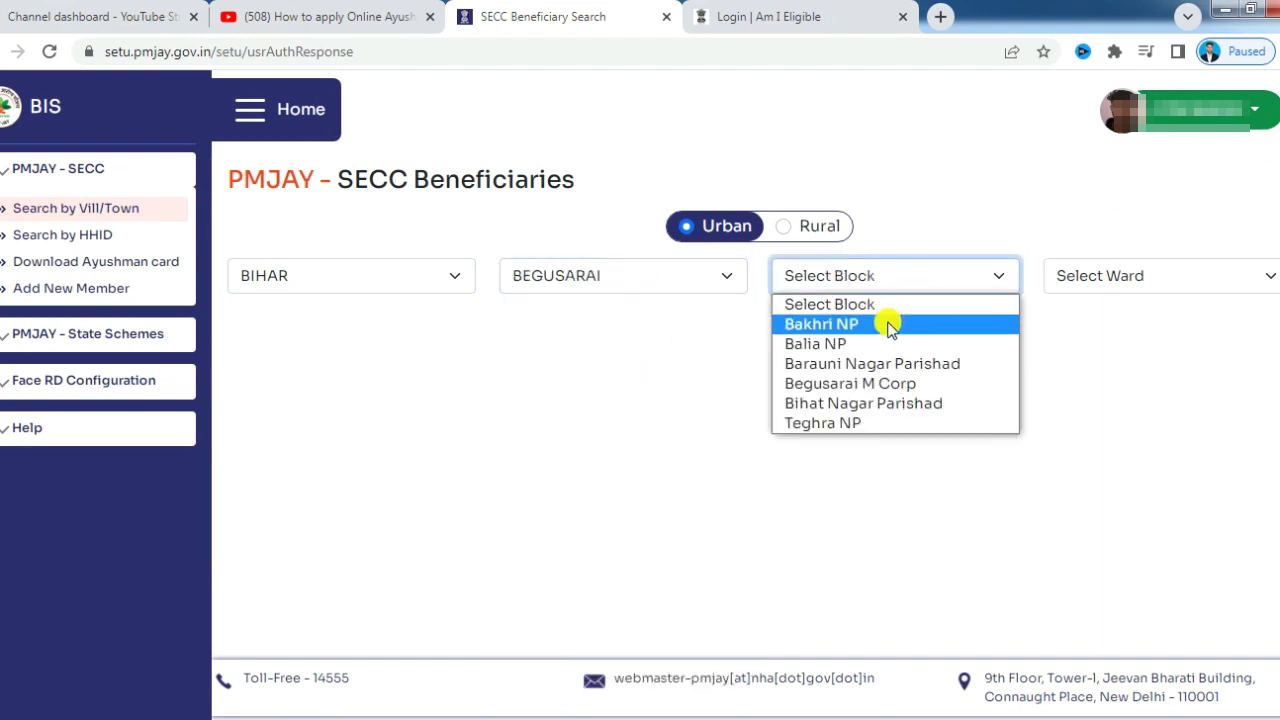
left_click(857, 345)
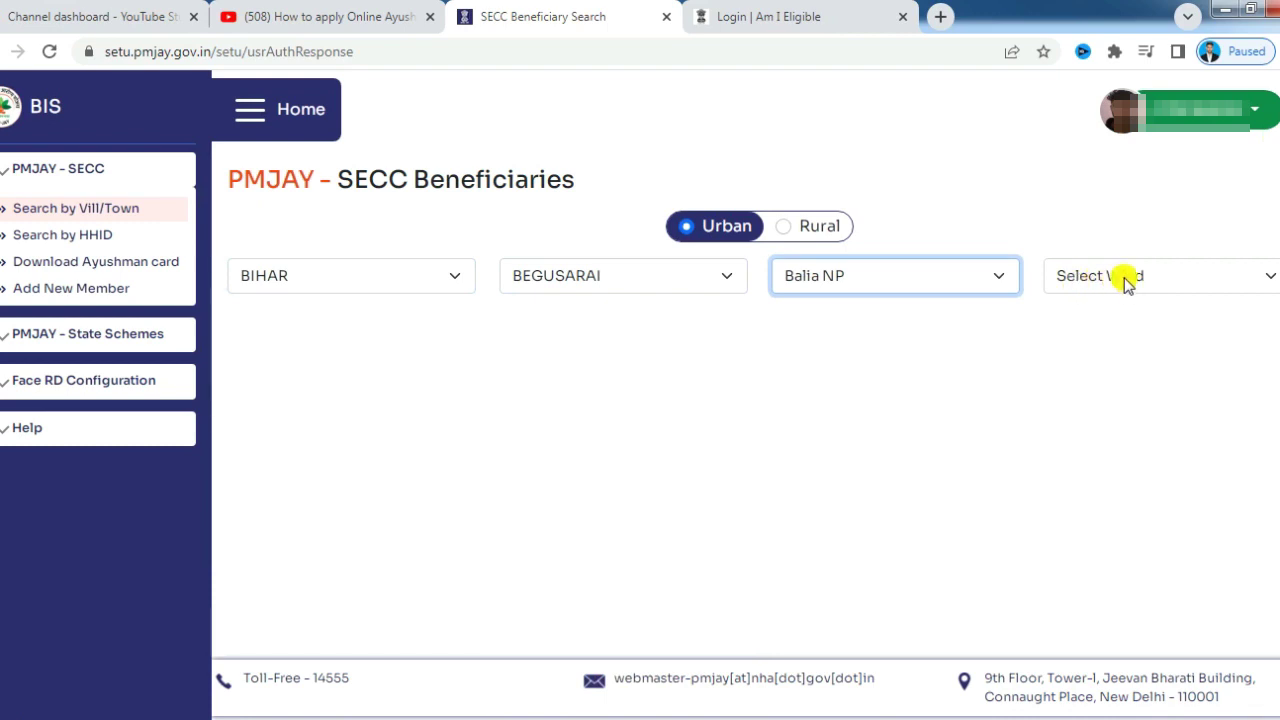
left_click(1170, 281)
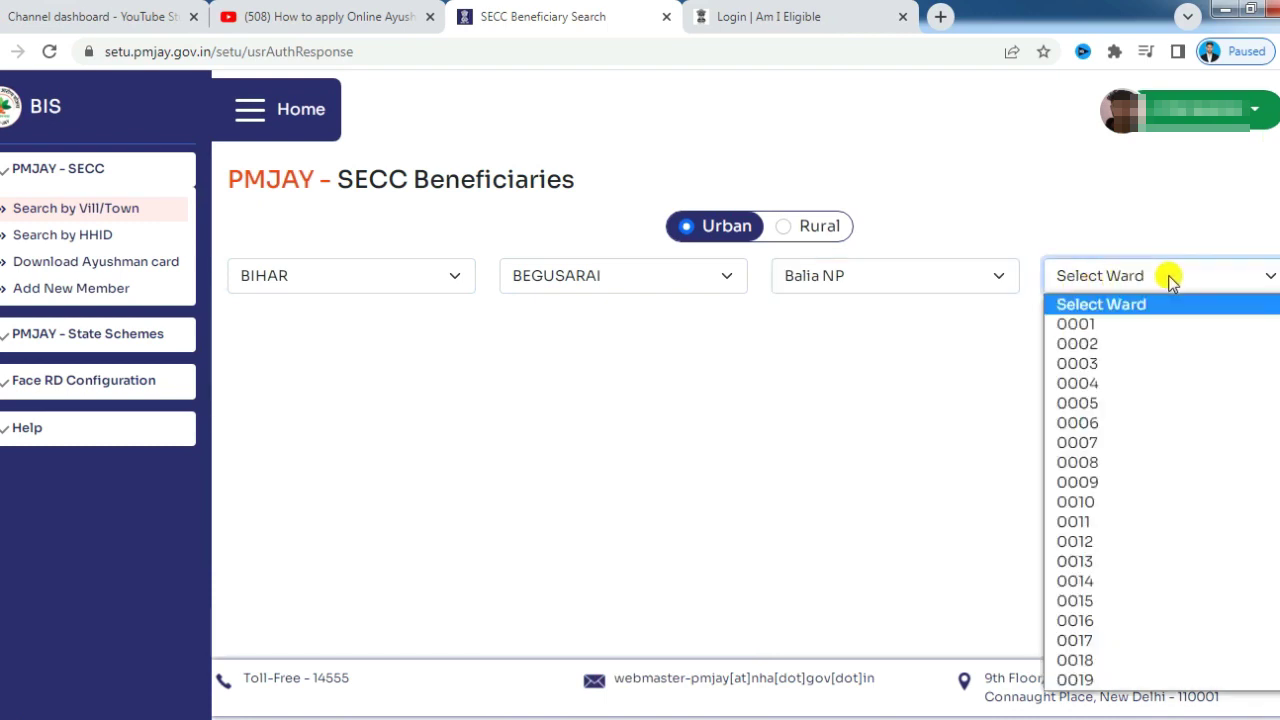
left_click(1138, 341)
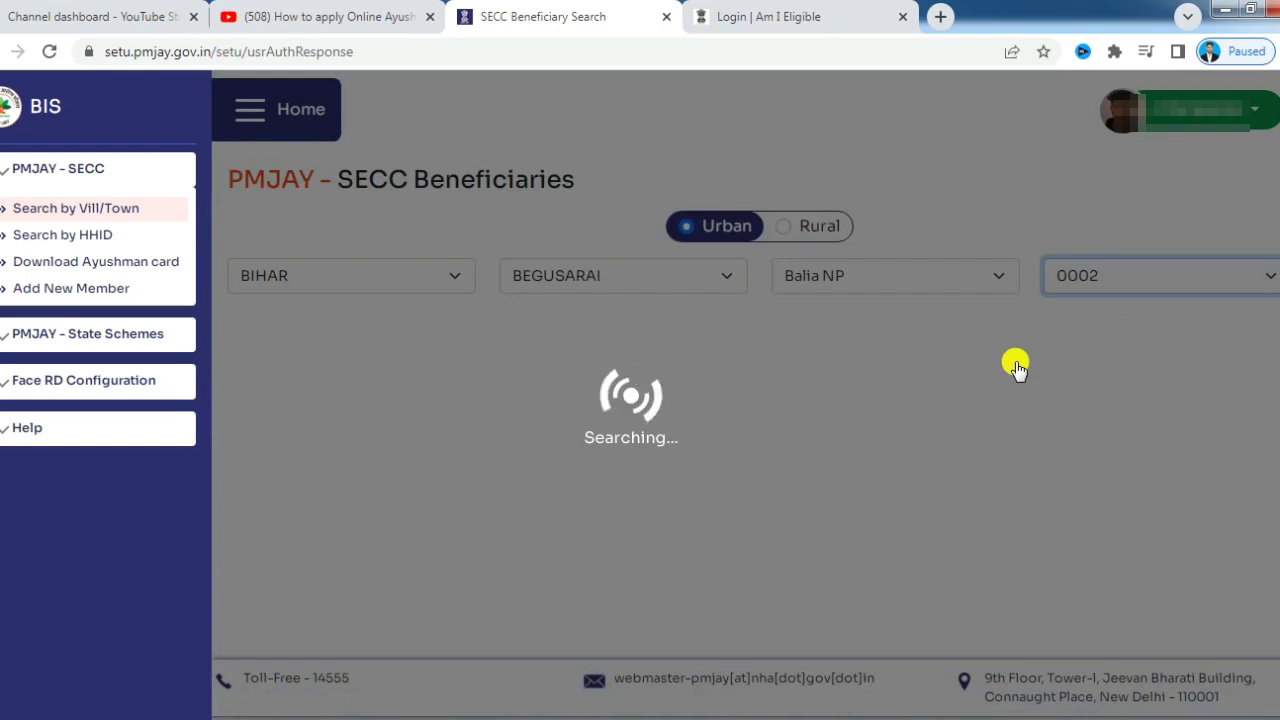
Look through the SECC beneficiary list and examine the relation and card status of the entries.
scroll(1016, 368, "down", 3)
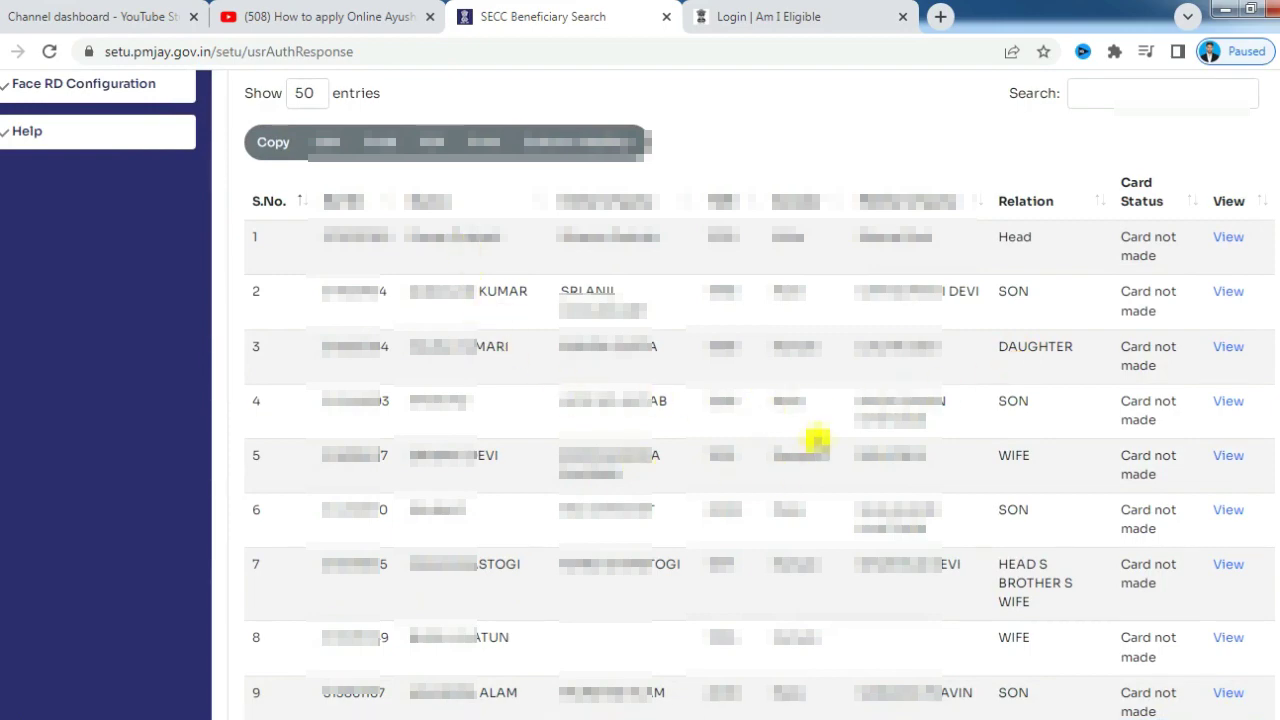
scroll(812, 437, "down", 9)
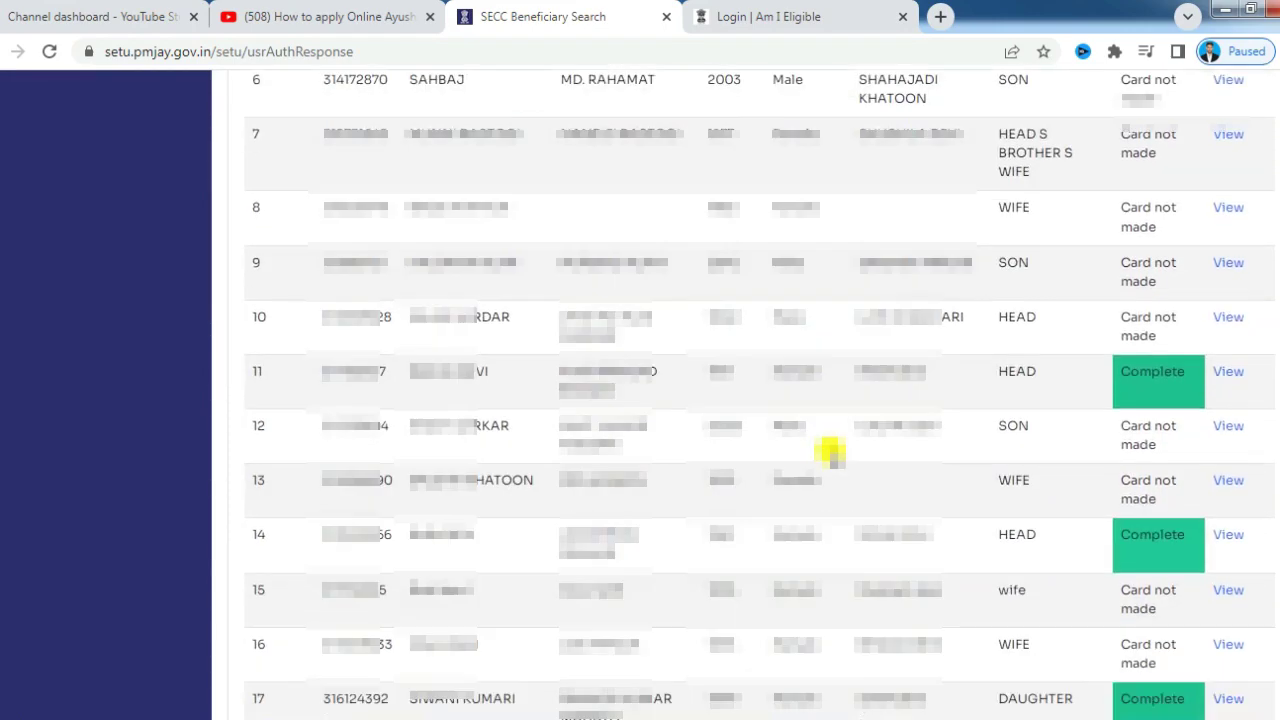
scroll(833, 452, "down", 12)
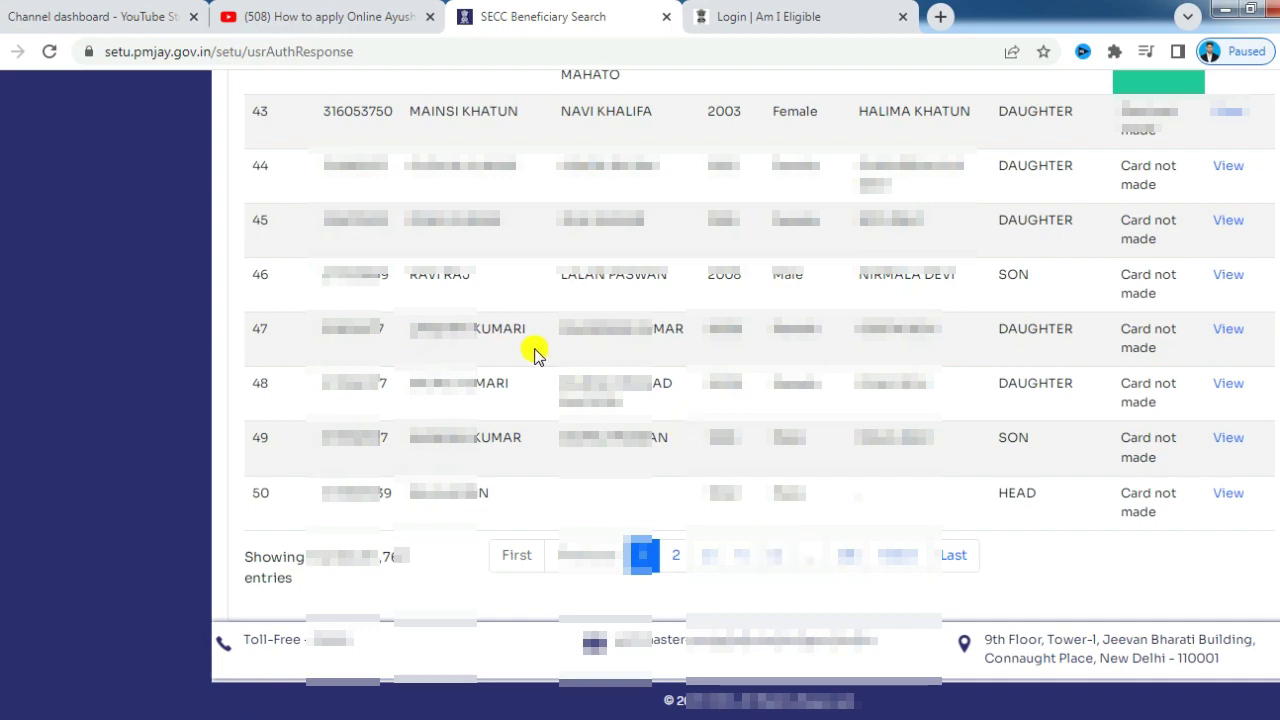
scroll(955, 395, "up", 2)
scroll(955, 395, "up", 2)
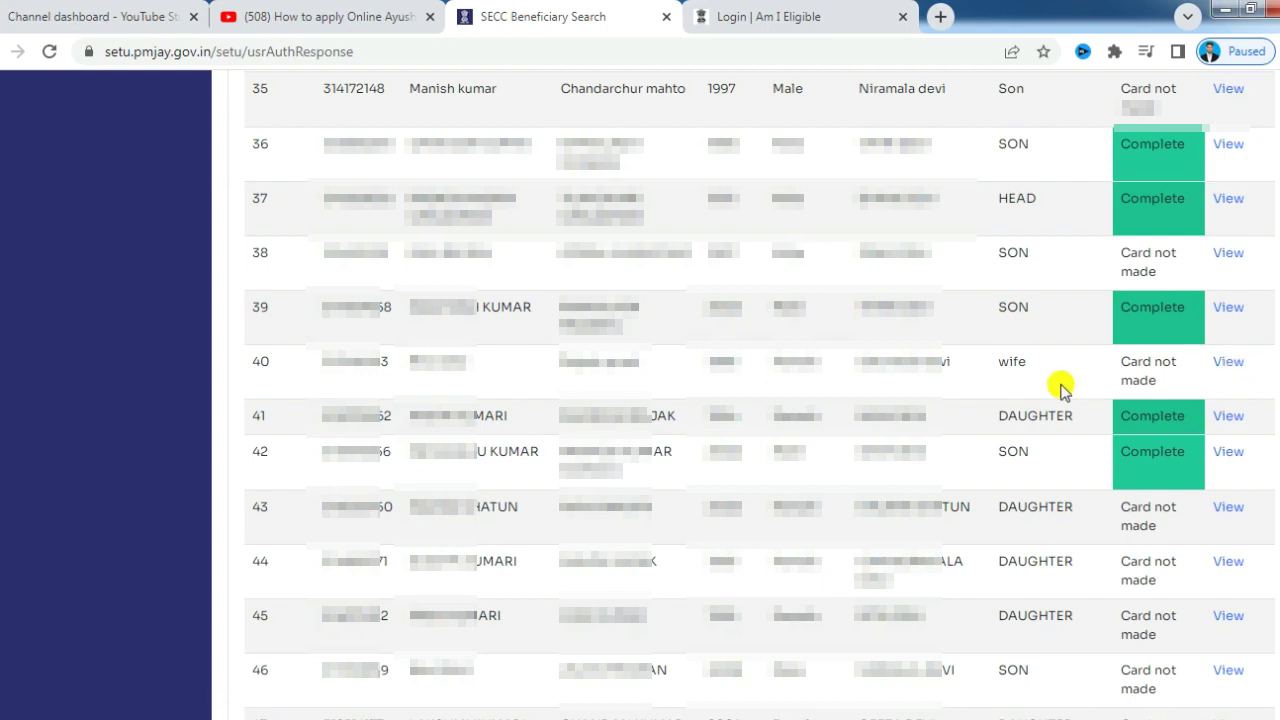
scroll(934, 400, "up", 20)
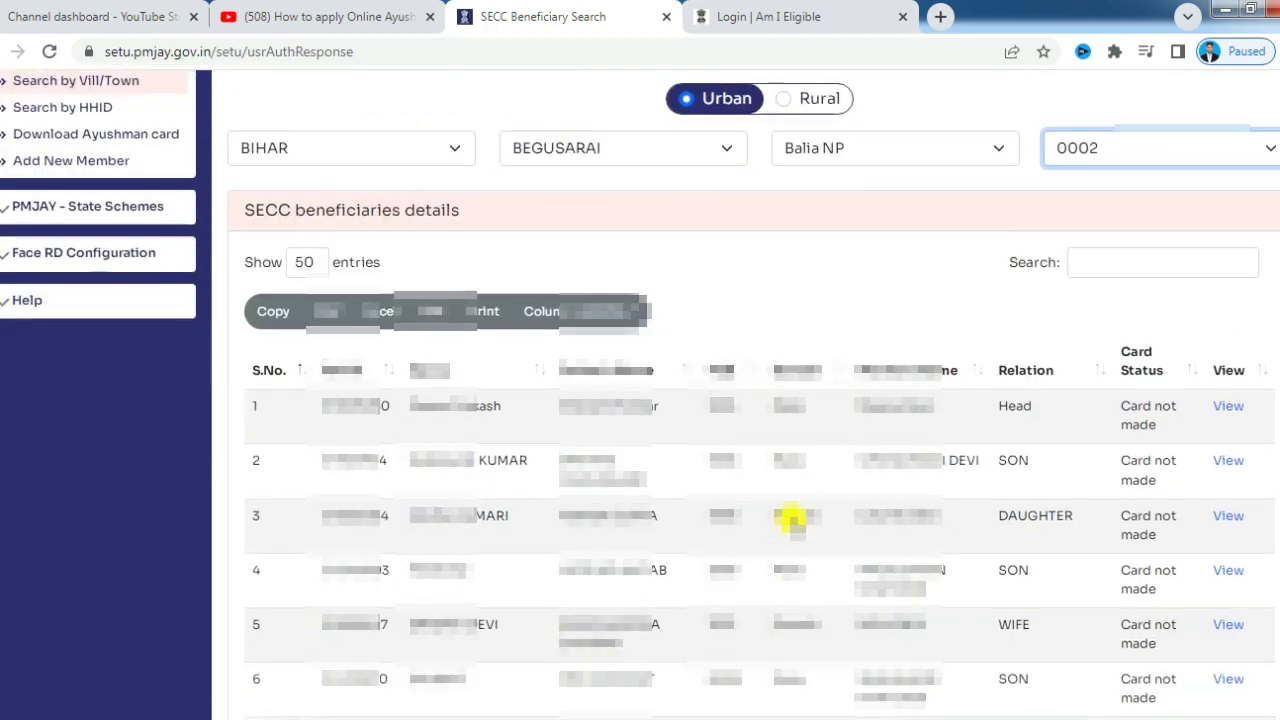
scroll(800, 515, "down", 2)
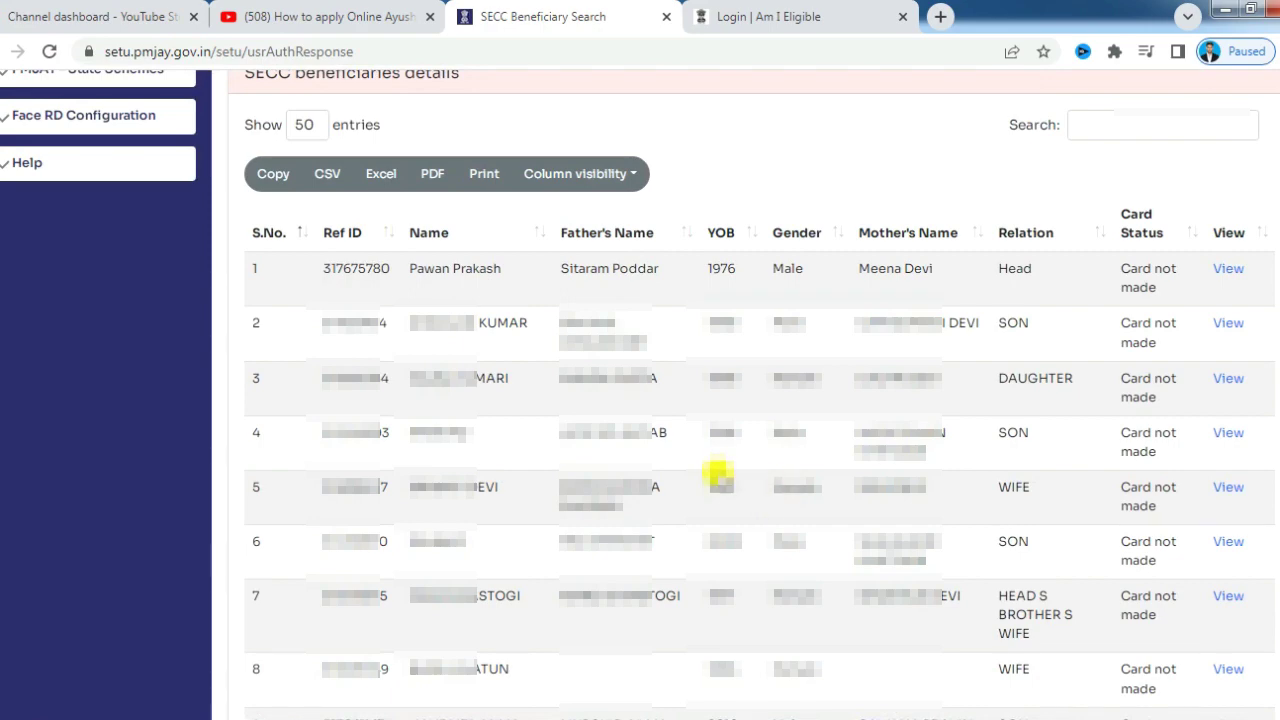
scroll(717, 472, "down", 1)
scroll(717, 472, "down", 1)
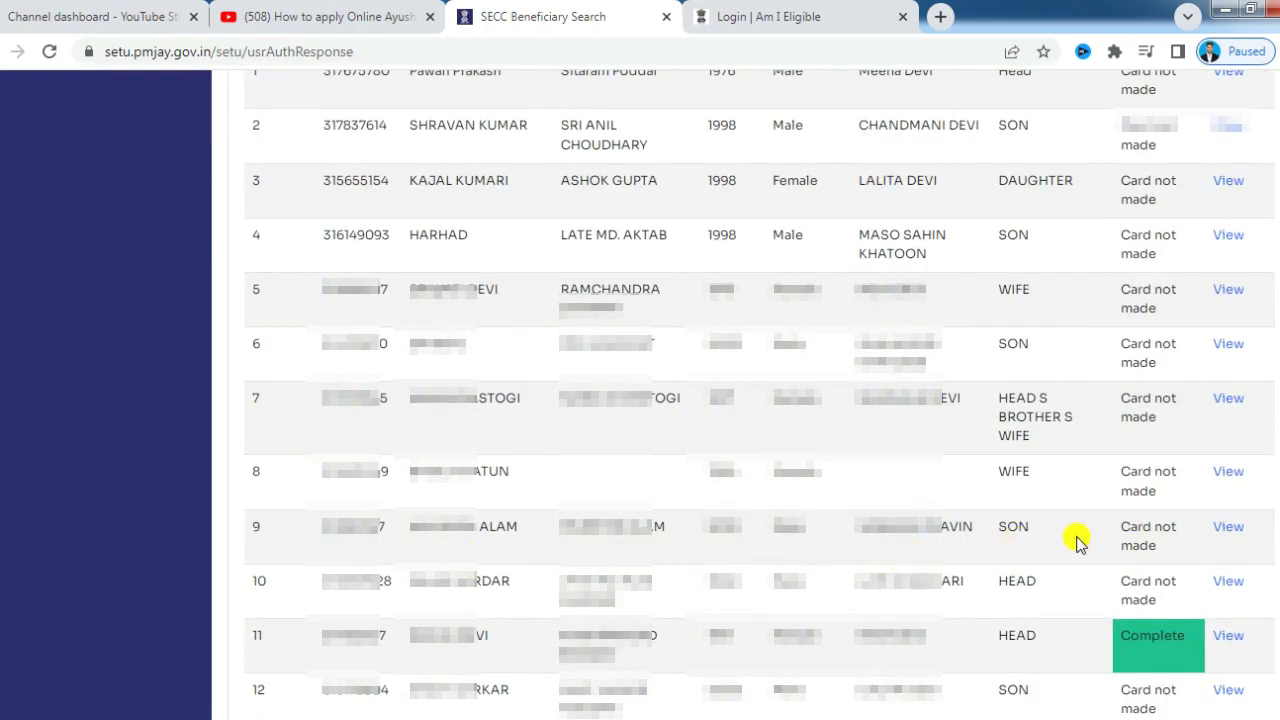
scroll(1160, 565, "down", 1)
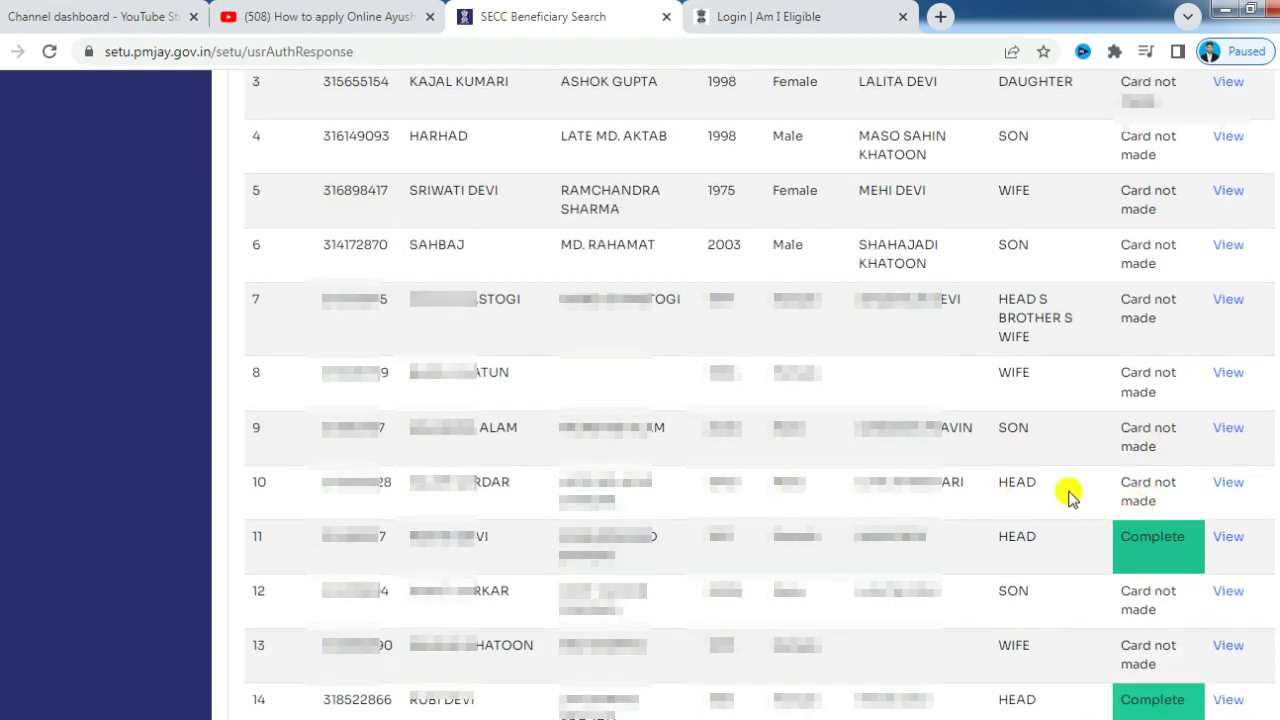
Open the beneficiary record in row 10, choose Ration instead of Aadhaar for linking, and request the details.
left_click(1232, 488)
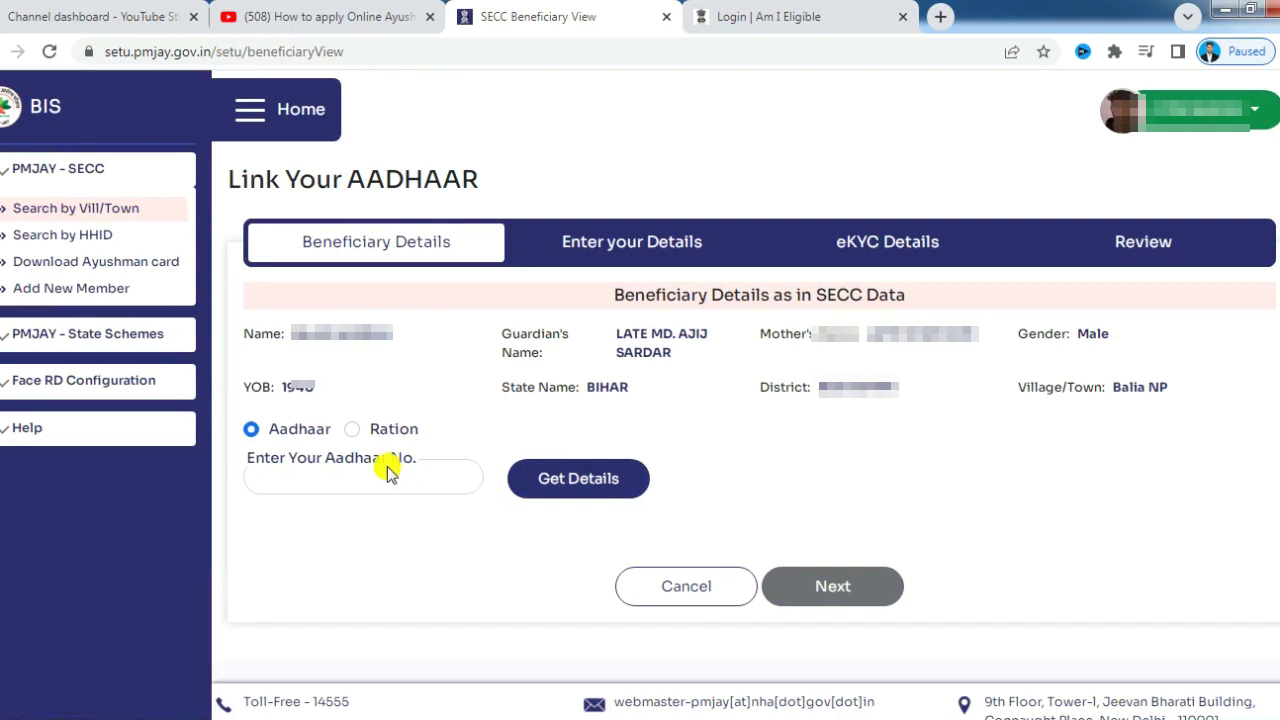
left_click(353, 430)
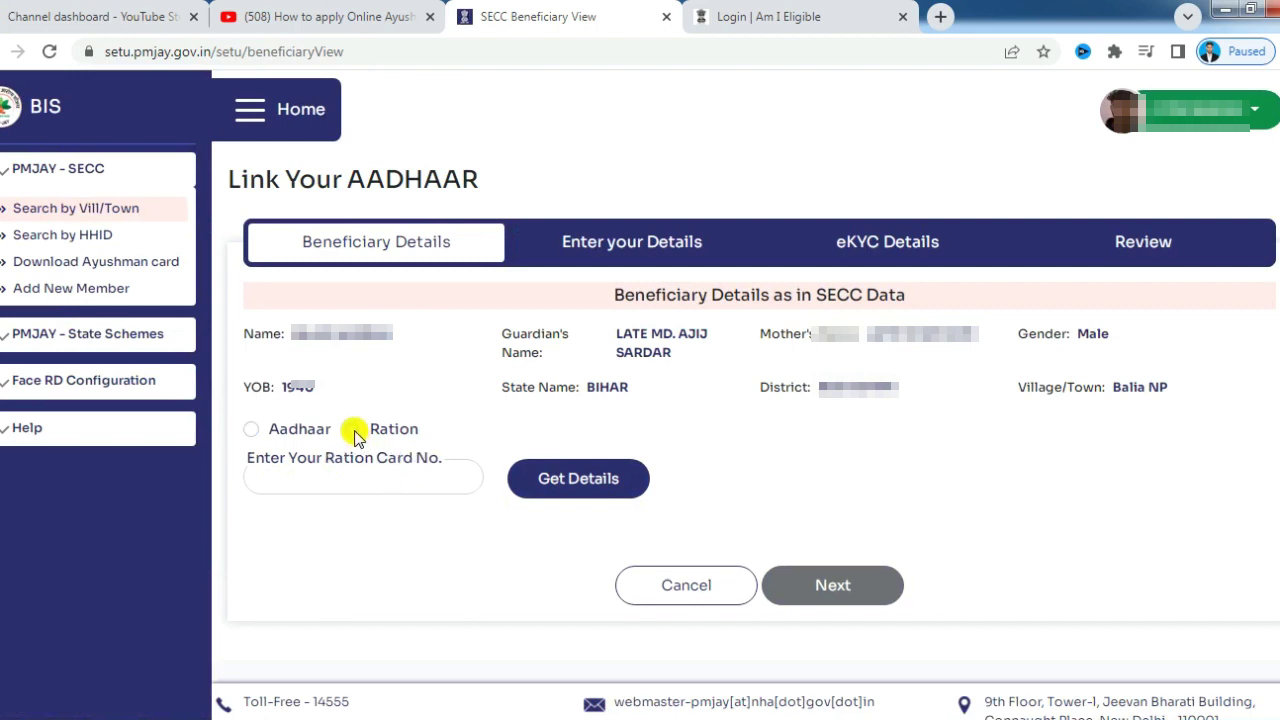
left_click(574, 482)
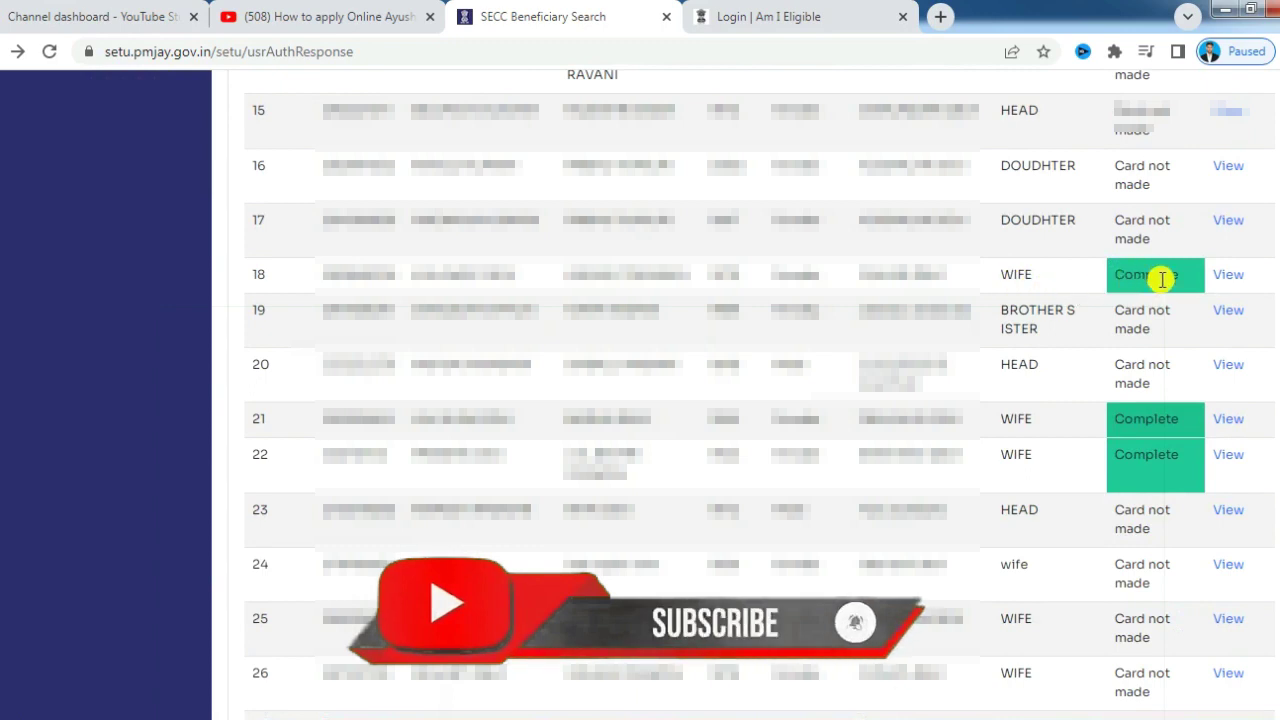
Open the row 18 beneficiary whose card status is Complete and examine the card download and Add Member options.
left_click_drag(1180, 277, 1108, 288)
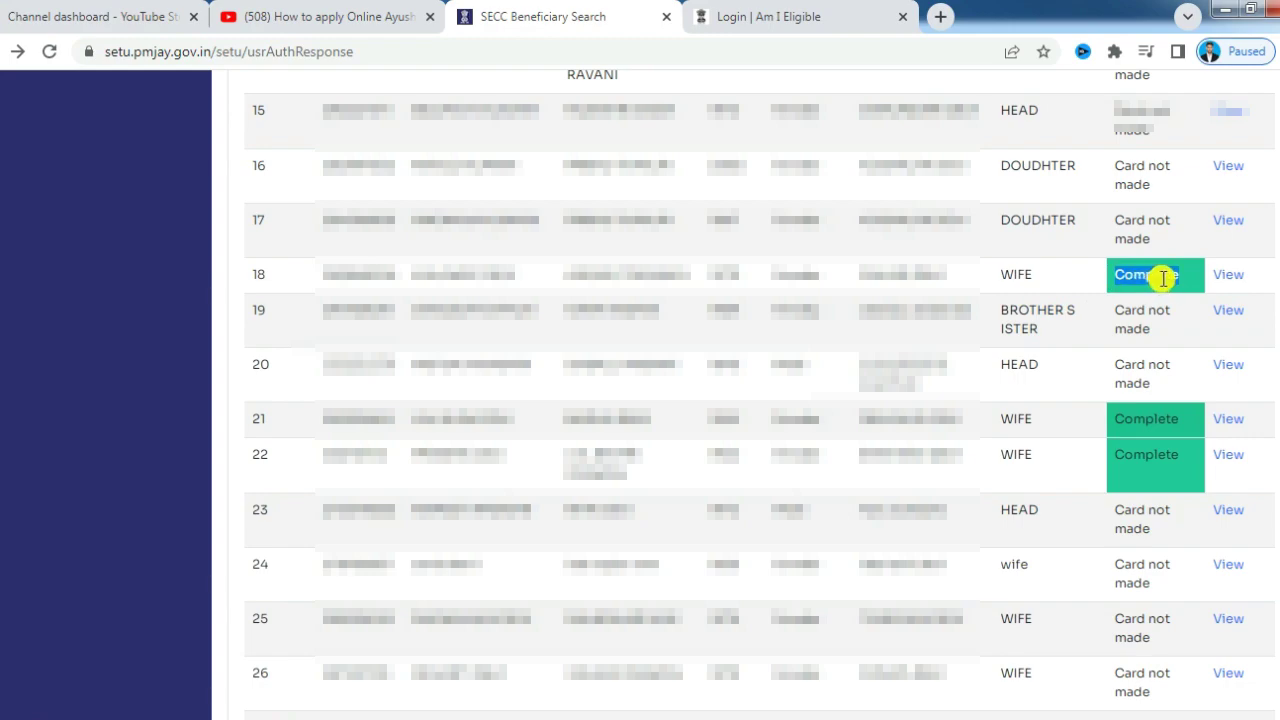
left_click(1224, 279)
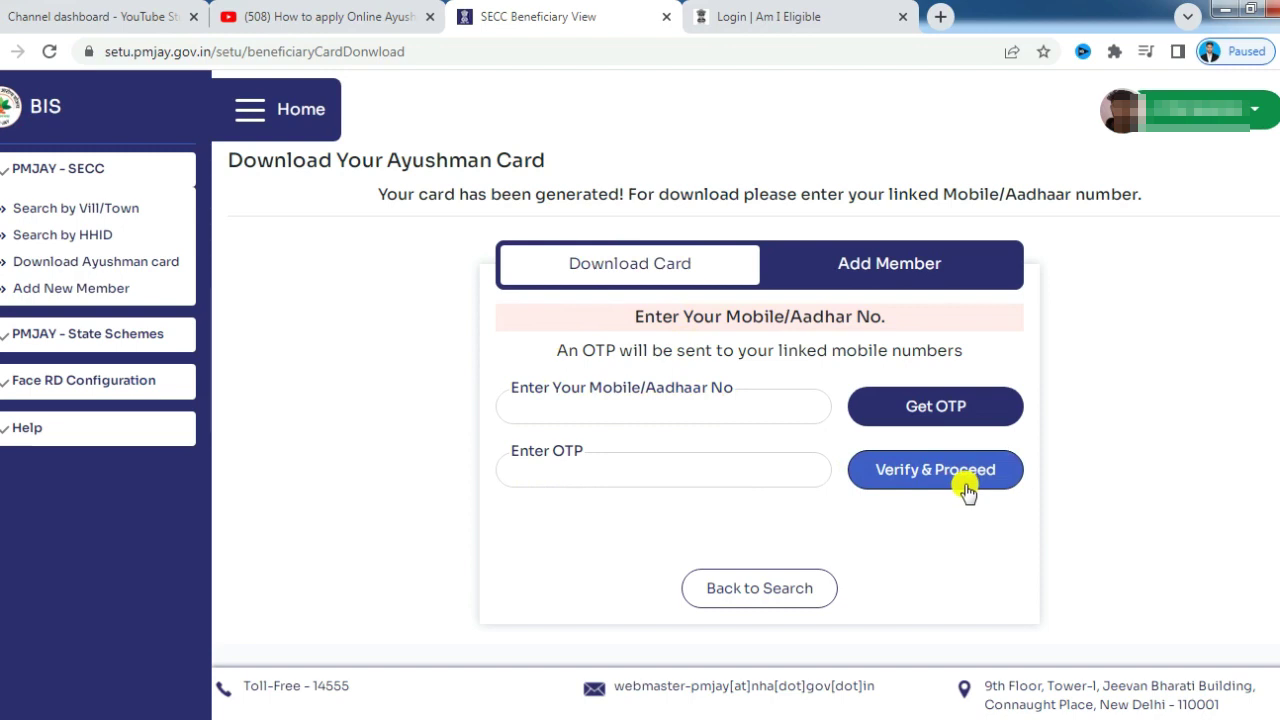
left_click(901, 270)
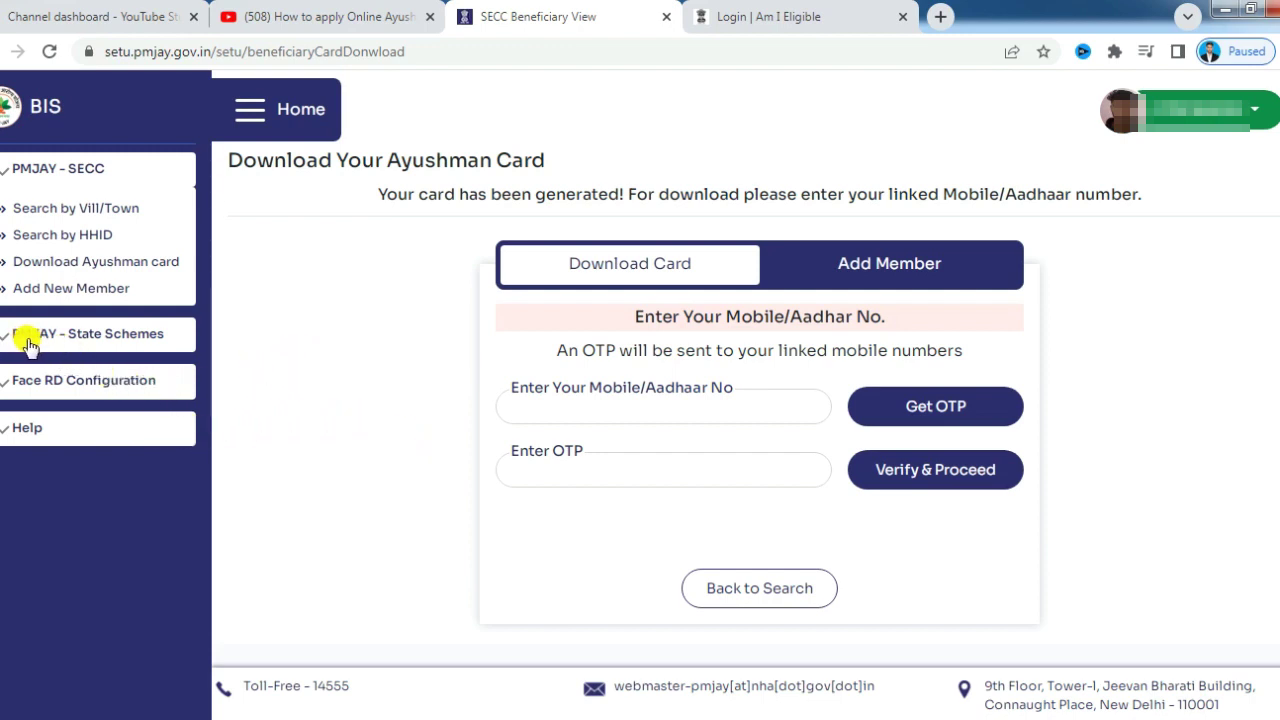
Open the Ayushman card application through State Scheme and set the state to HARYANA and the district to FATEHABAD.
left_click(146, 334)
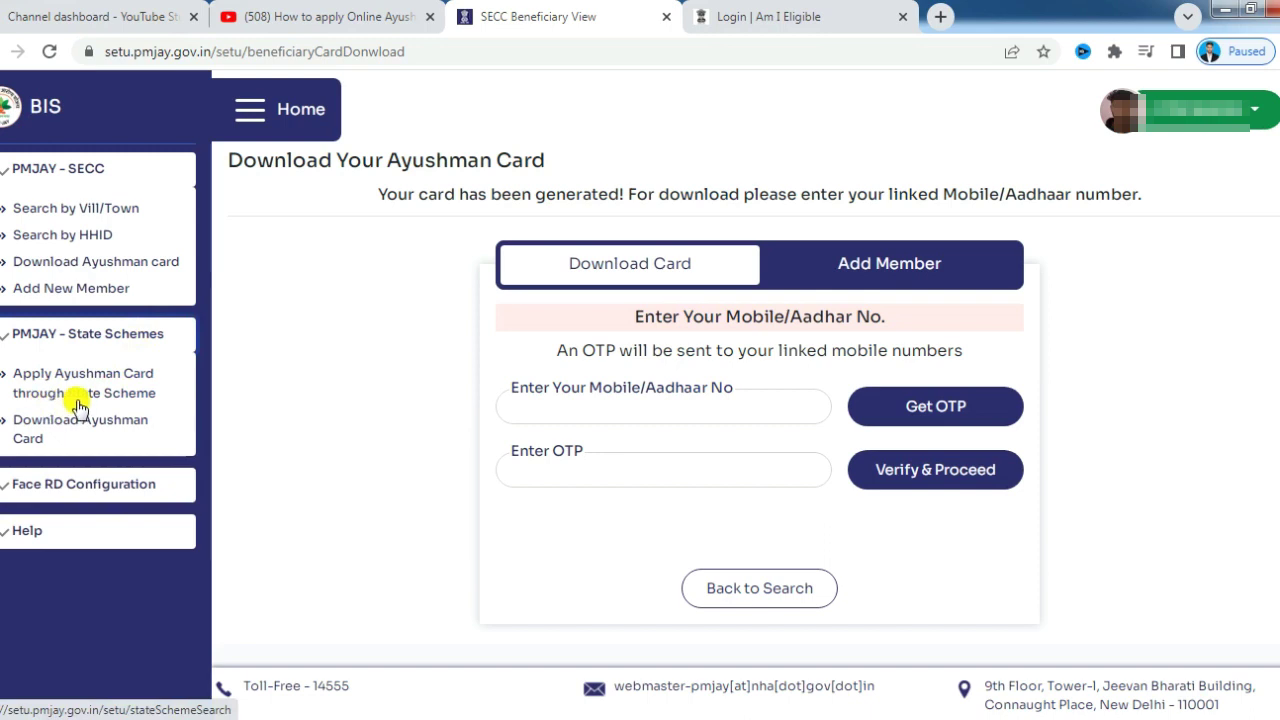
left_click(113, 390)
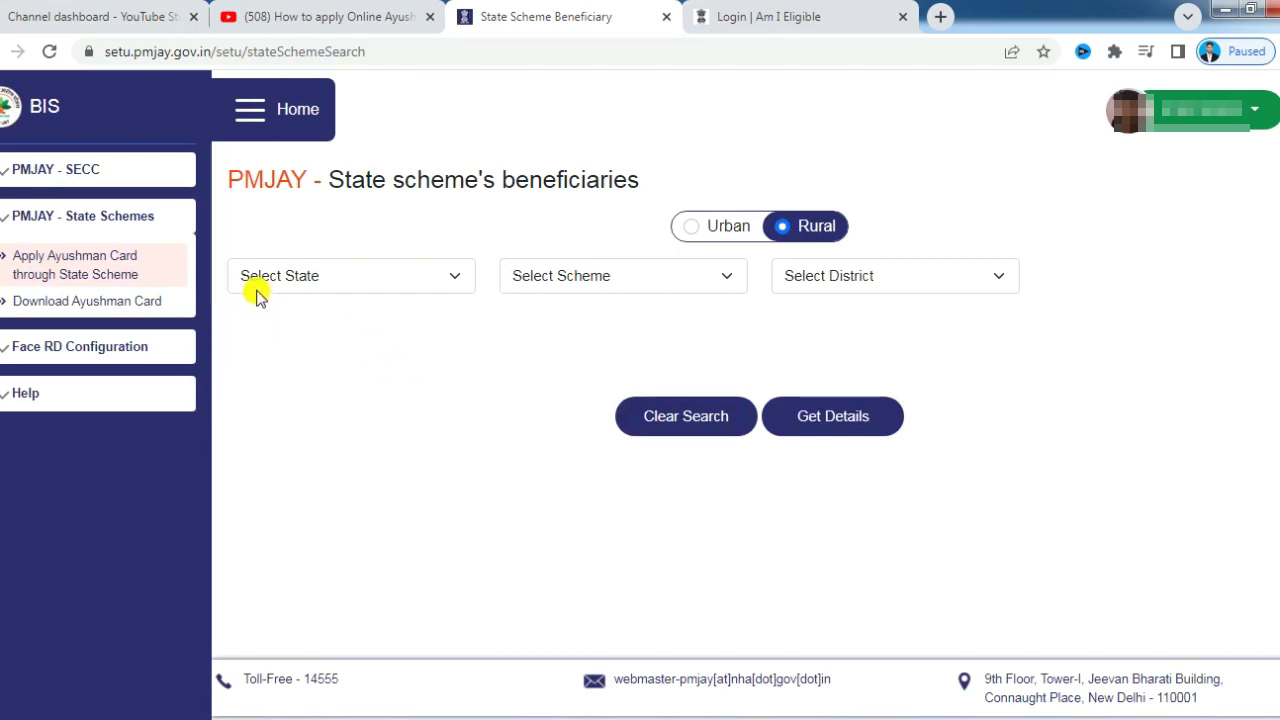
left_click(447, 283)
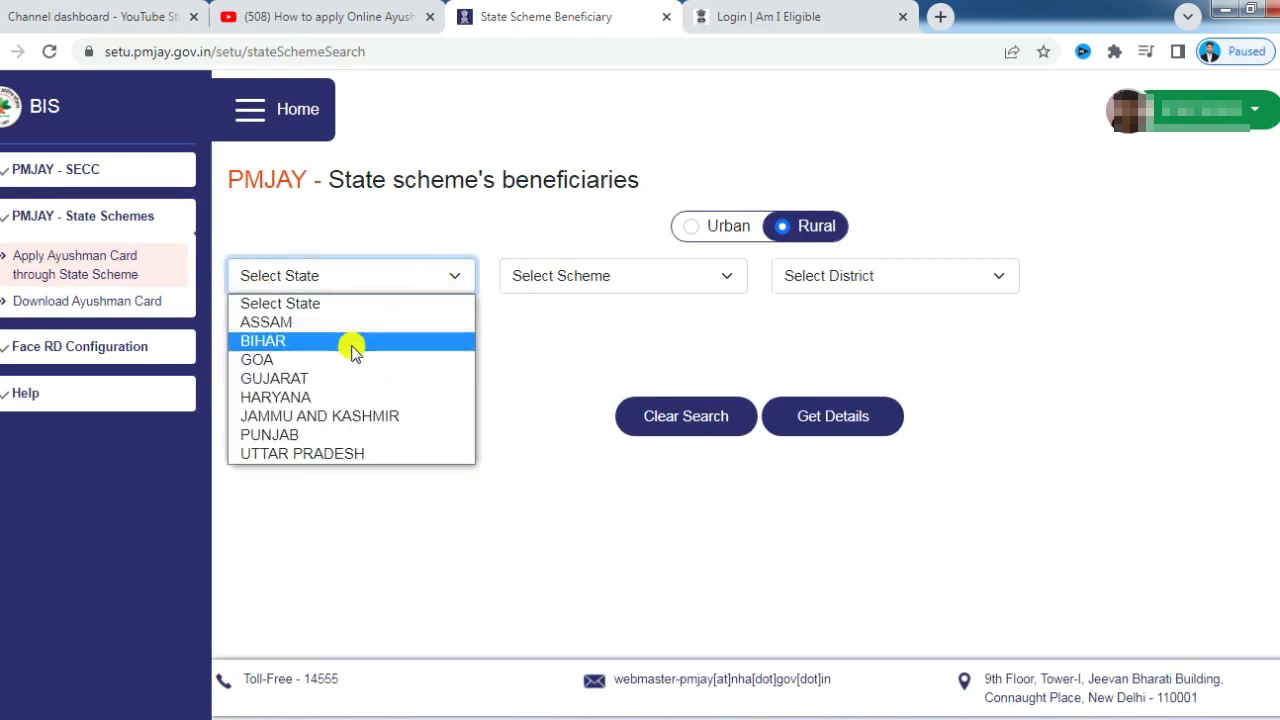
left_click(299, 397)
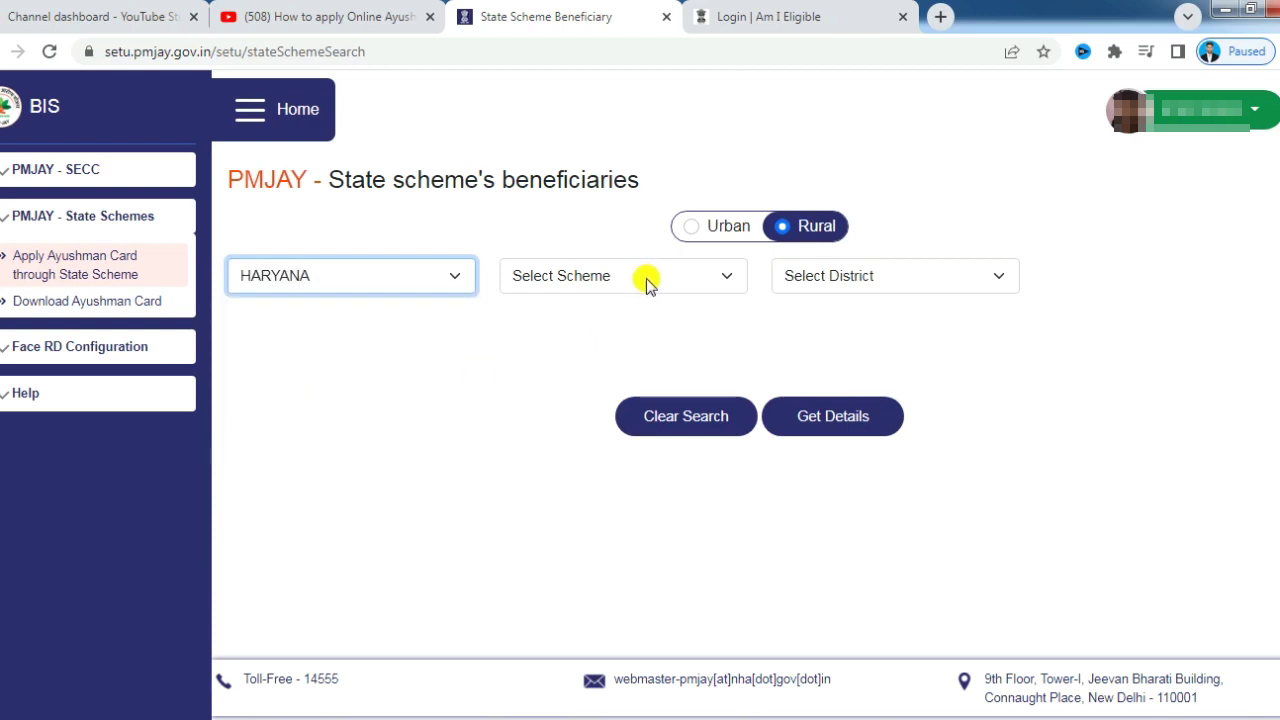
left_click(707, 283)
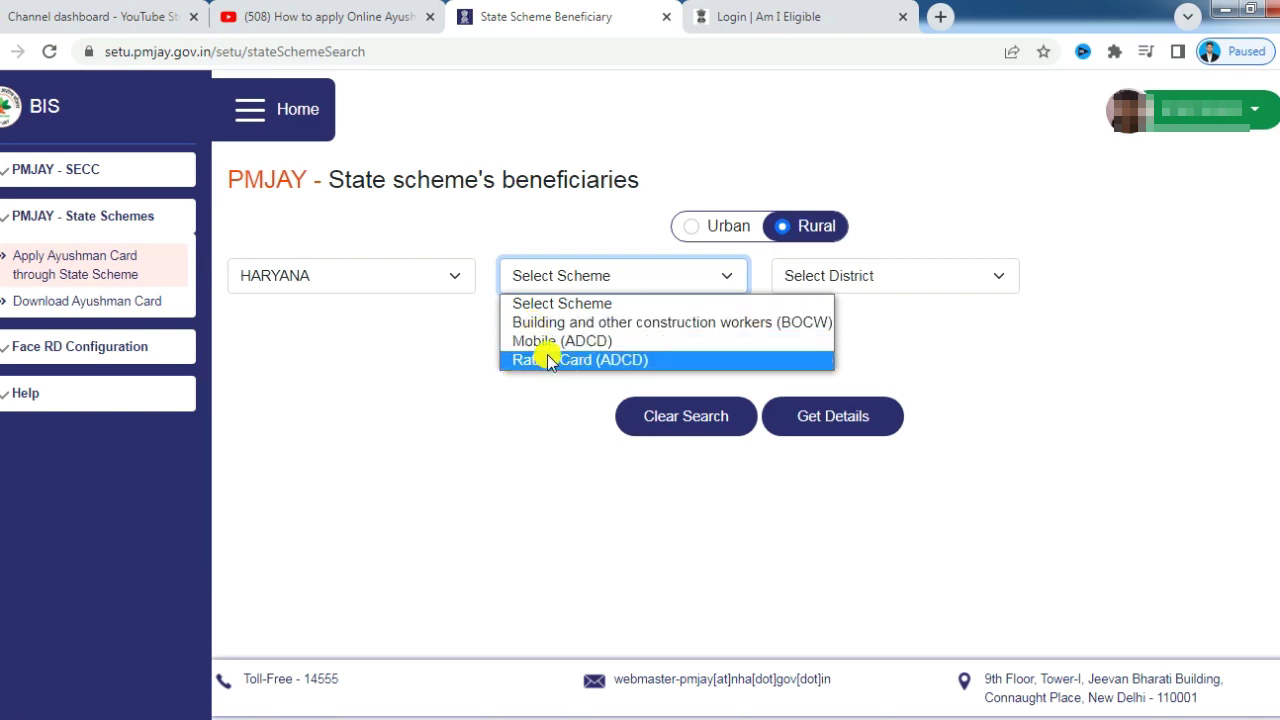
left_click(660, 340)
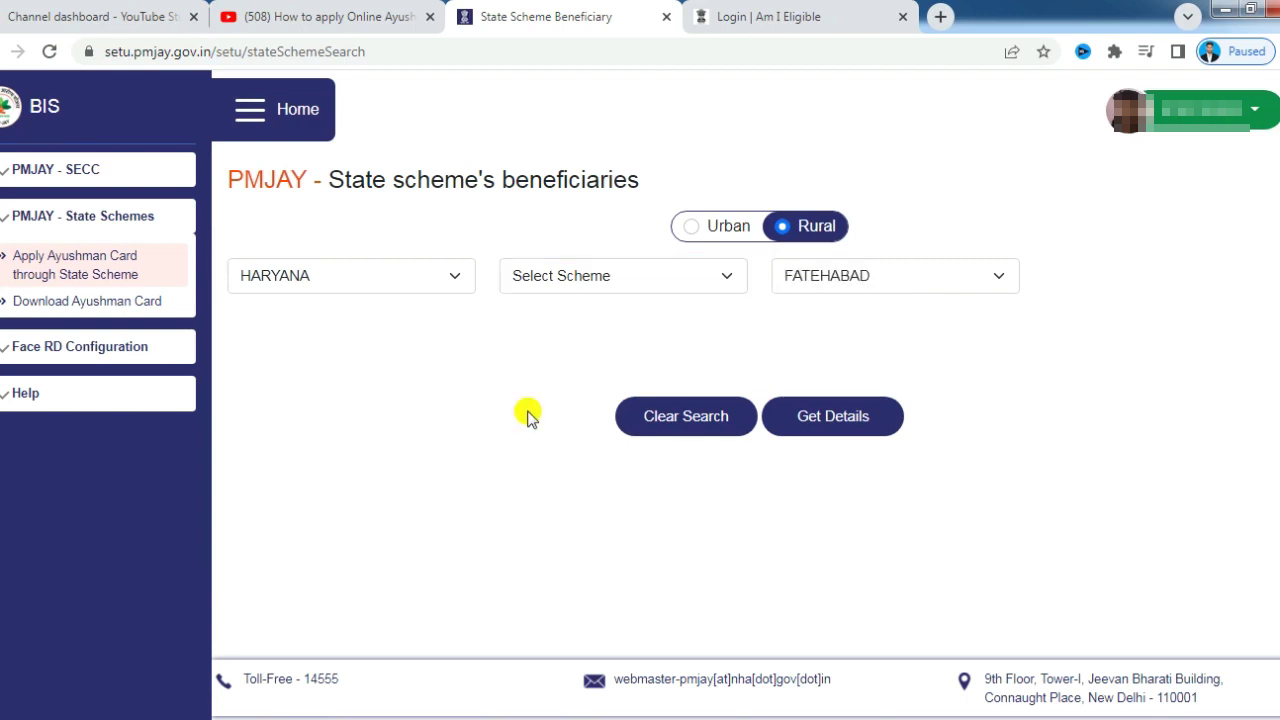